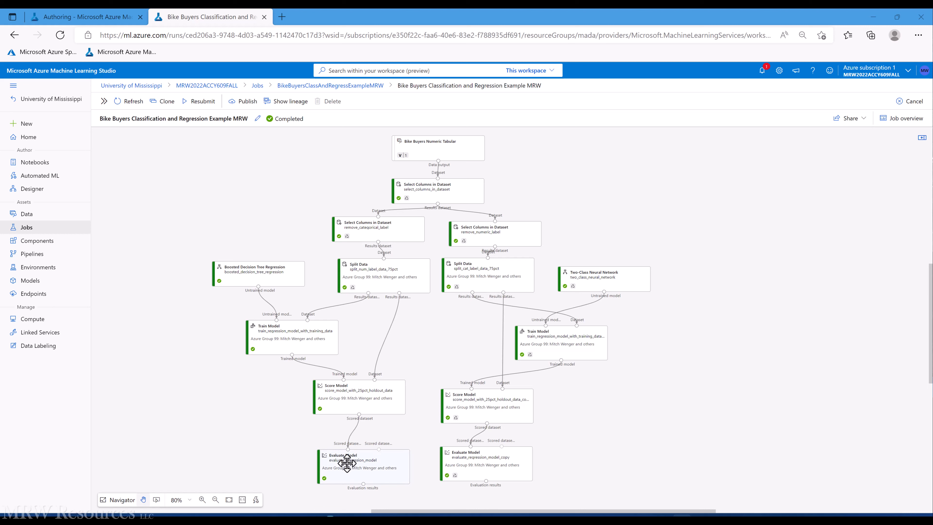
Step: Show the regression Evaluate Model's evaluation results full-page: MAE 0.36469, Coefficient of Determination 0.20243
right_click(347, 463)
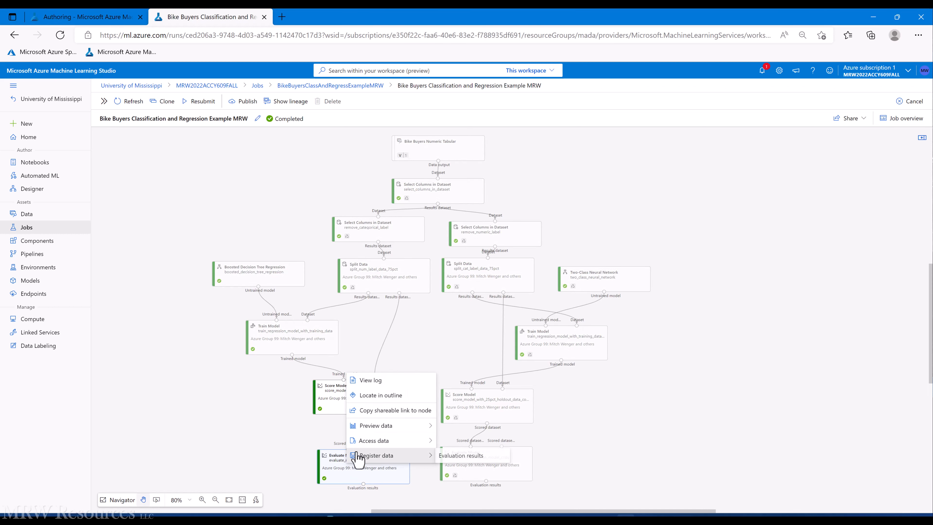
mouse_move(364, 440)
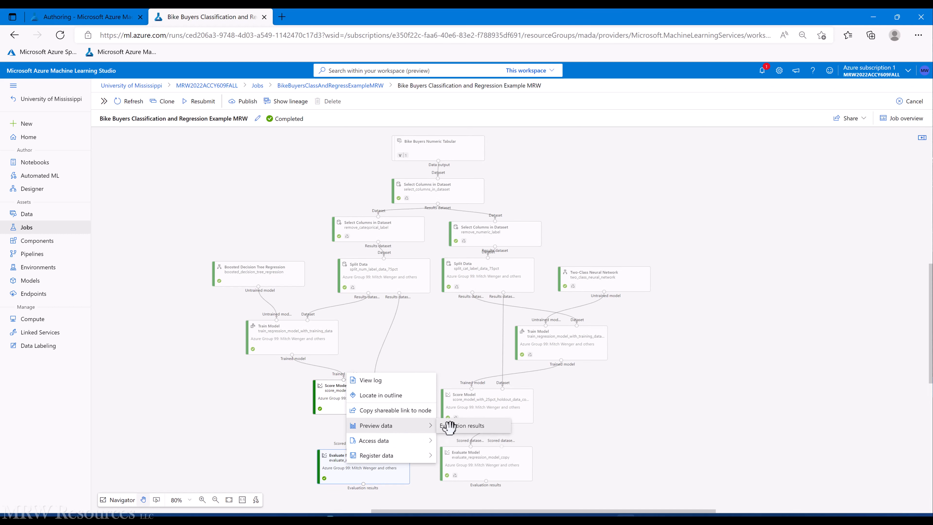
left_click(449, 426)
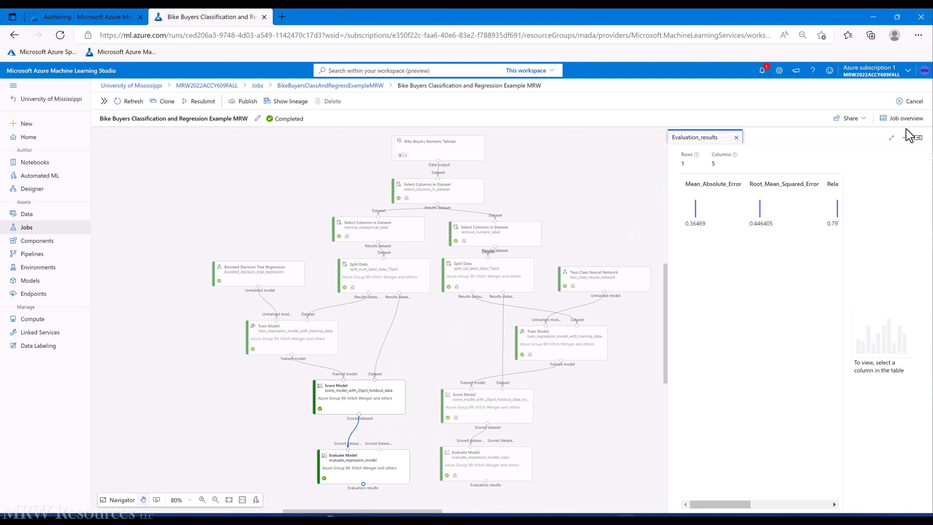
left_click(891, 138)
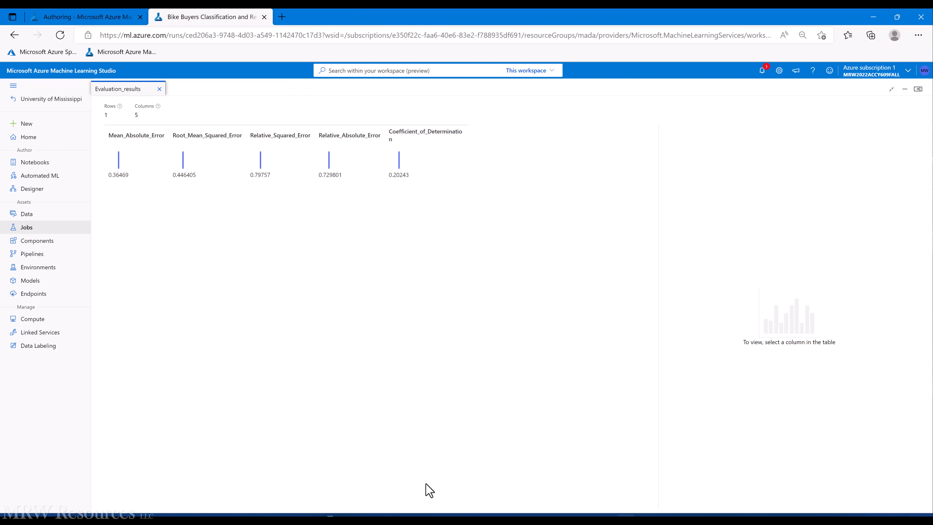
Step: Copy the R-Squared value 0.20243 into cell C4 of Book1
mouse_move(457, 518)
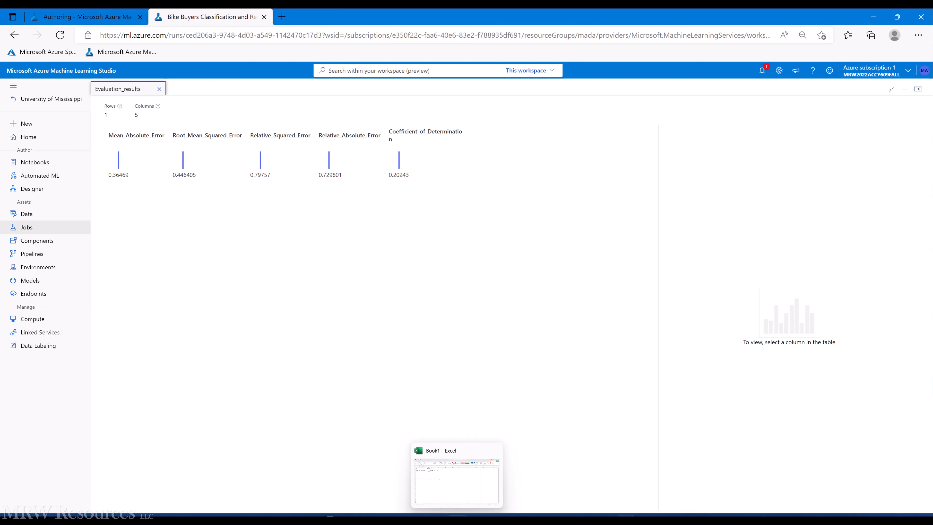
left_click(457, 518)
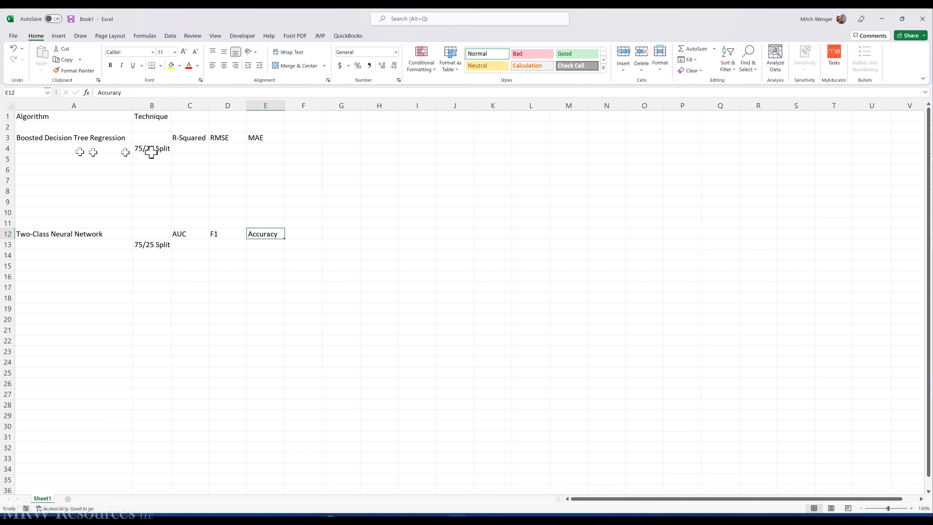
left_click(187, 149)
key("alt+Tab")
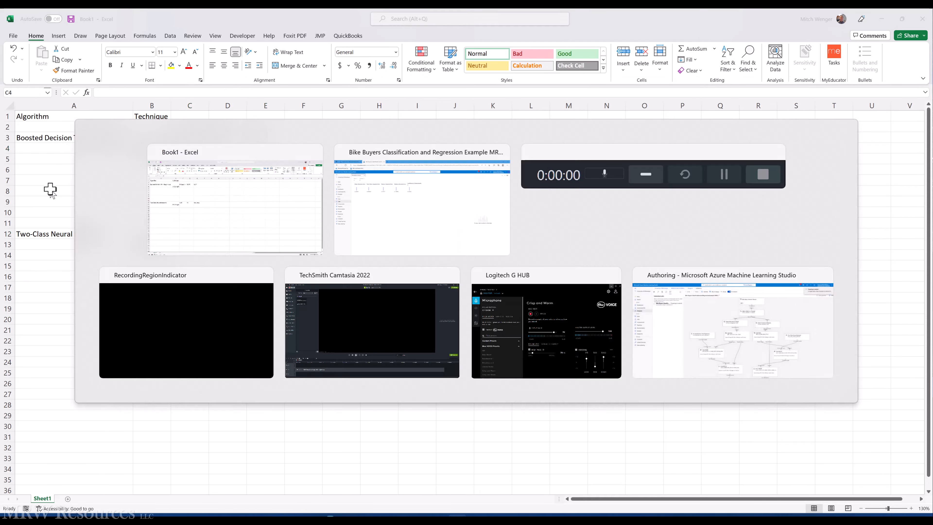
left_click(397, 179)
double_click(395, 173)
key("ctrl+c")
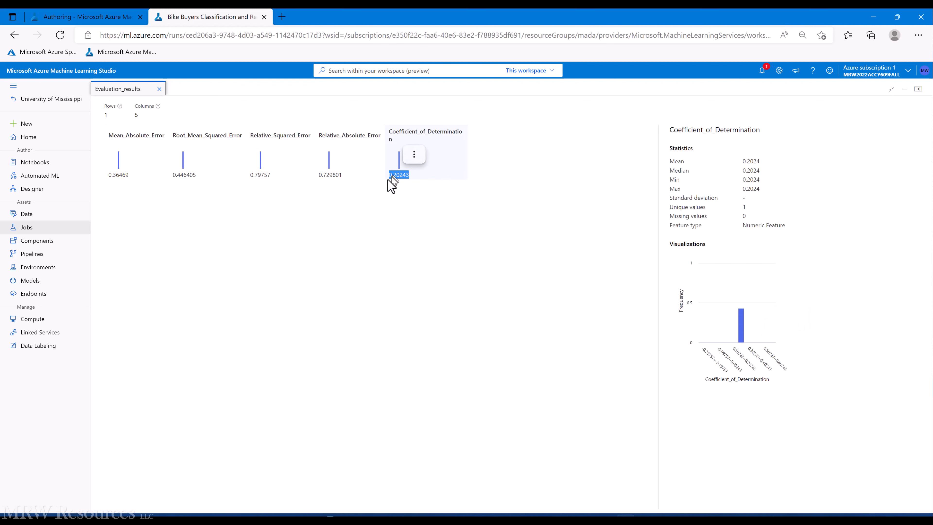
key("alt+Tab")
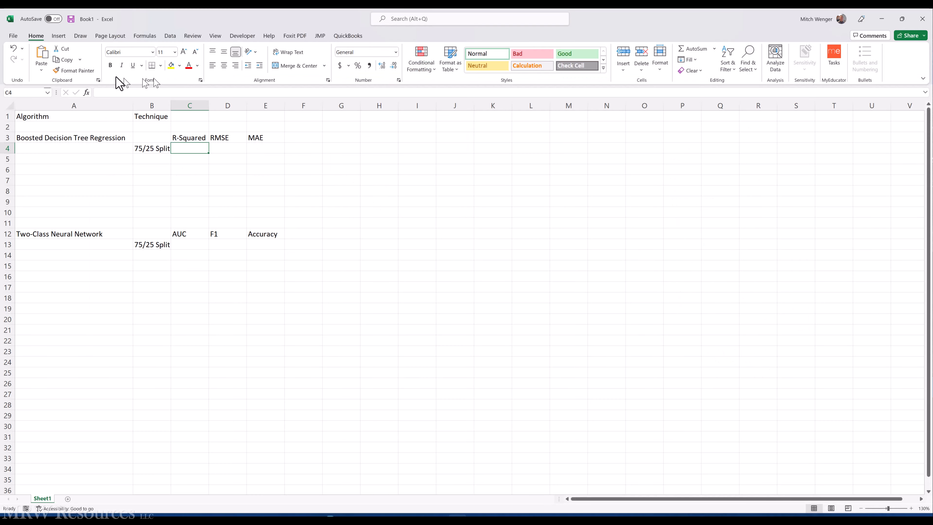
left_click(117, 92)
key("ctrl+v")
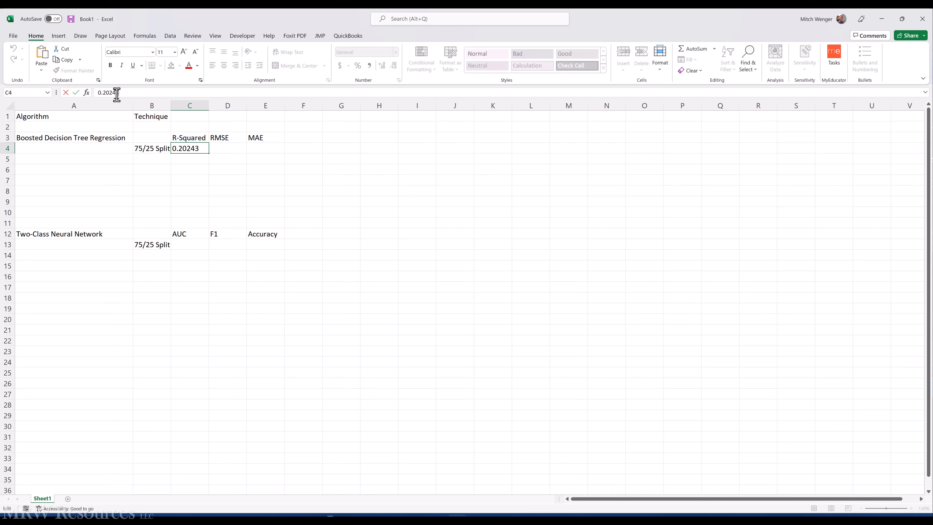
key("ctrl+Return")
Step: Copy the RMSE value 0.446405 into cell D4
key("alt+Tab")
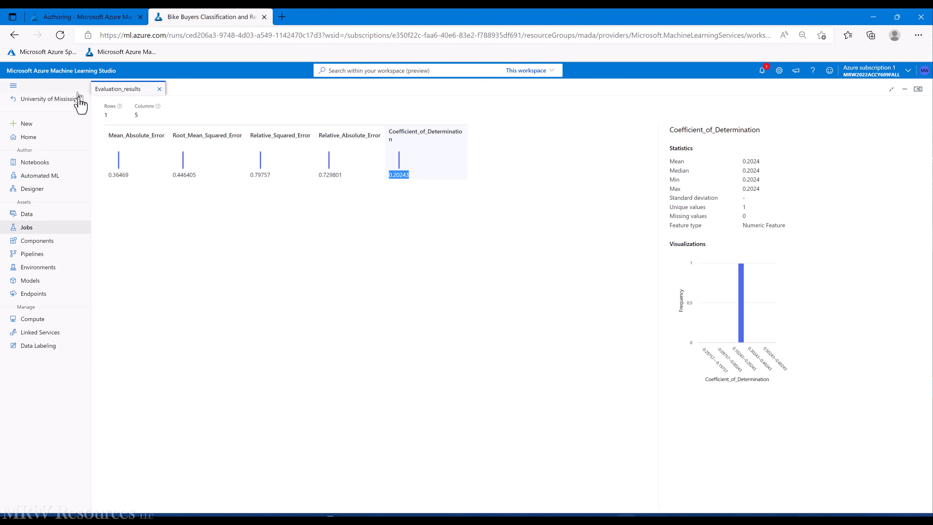
double_click(183, 174)
key("ctrl+c")
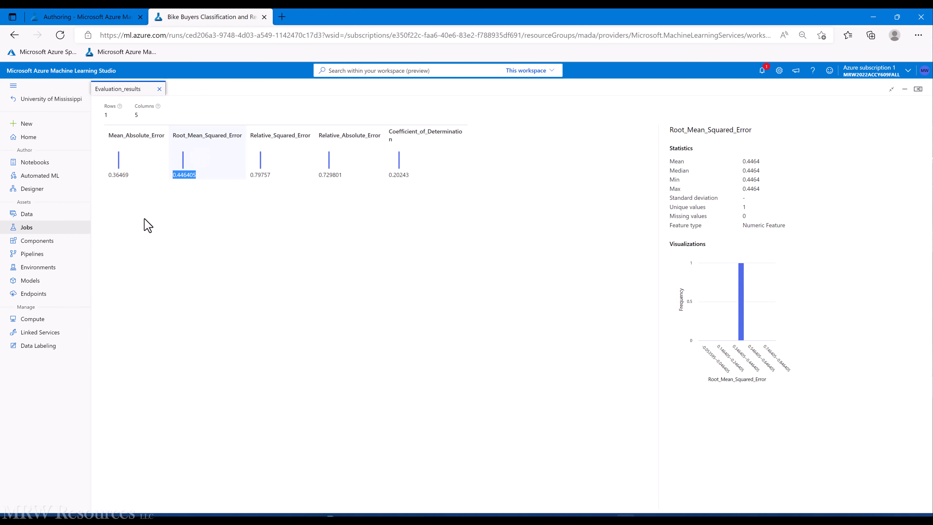
key("alt+Tab")
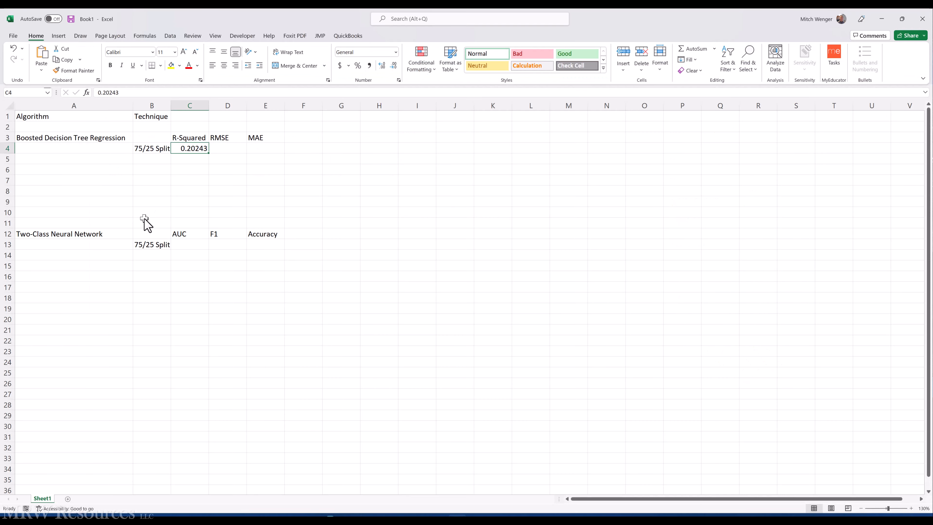
left_click(223, 149)
left_click(136, 93)
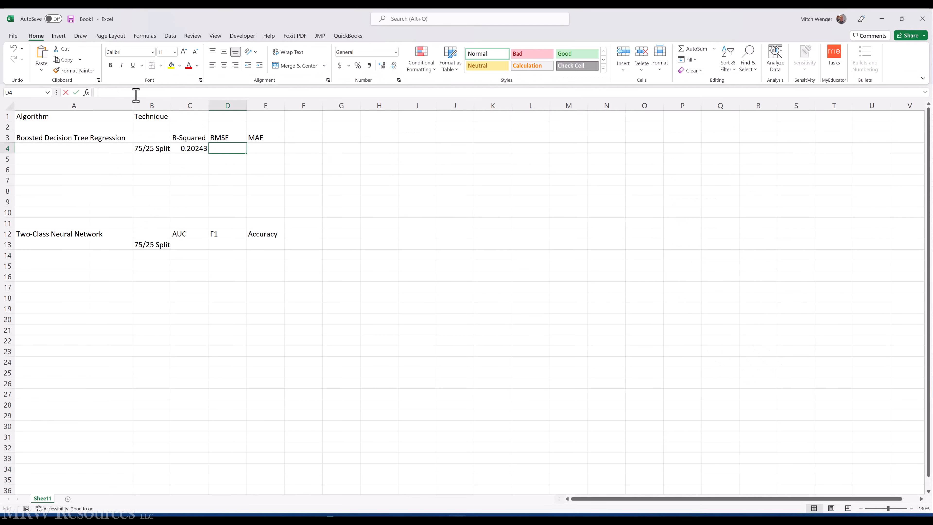
key("ctrl+v")
key("ctrl+Return")
Step: Copy the MAE 0.36469 into E4, autofit column B, and close the Azure results page
key("alt+Tab")
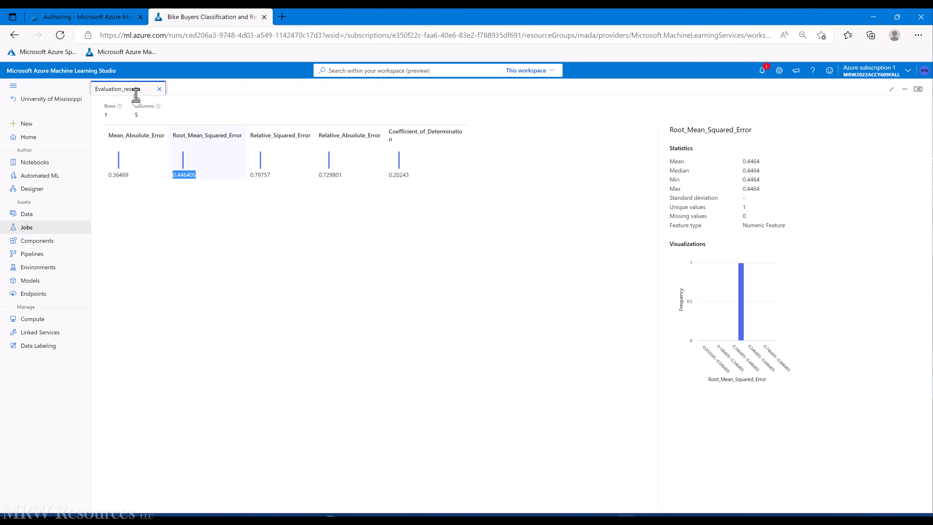
double_click(118, 175)
key("ctrl+c")
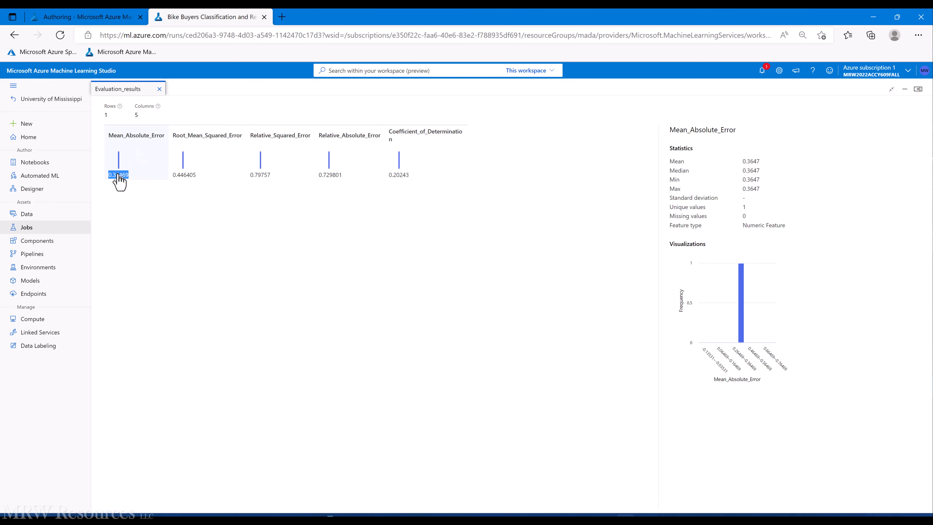
key("alt+Tab")
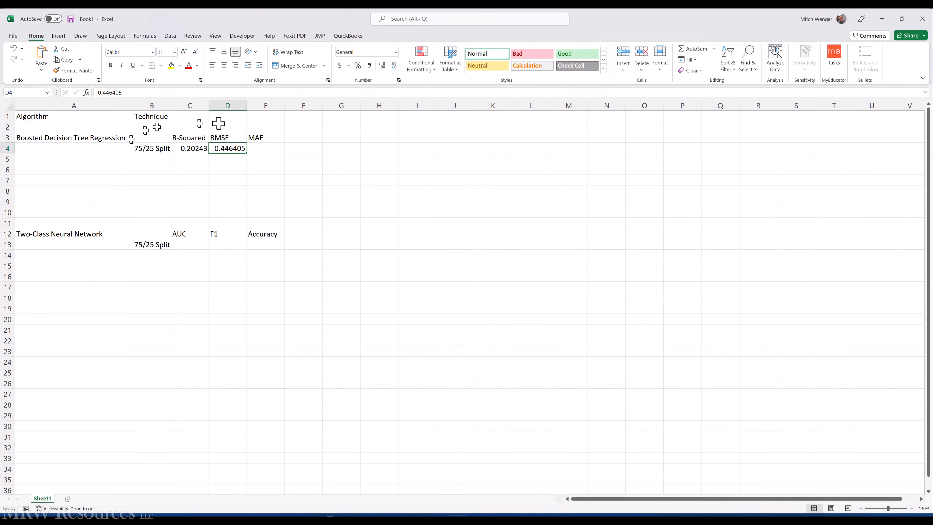
left_click(268, 147)
left_click(143, 92)
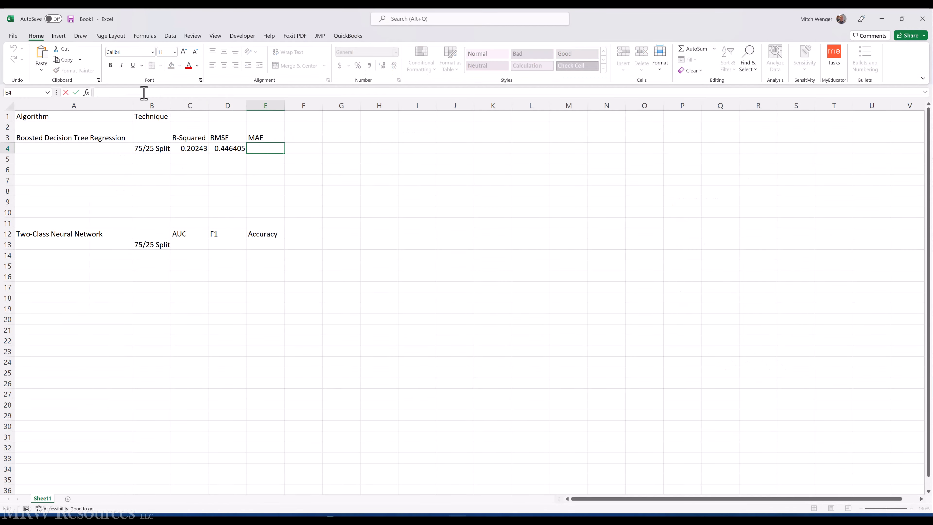
key("ctrl+v")
key("ctrl+Return")
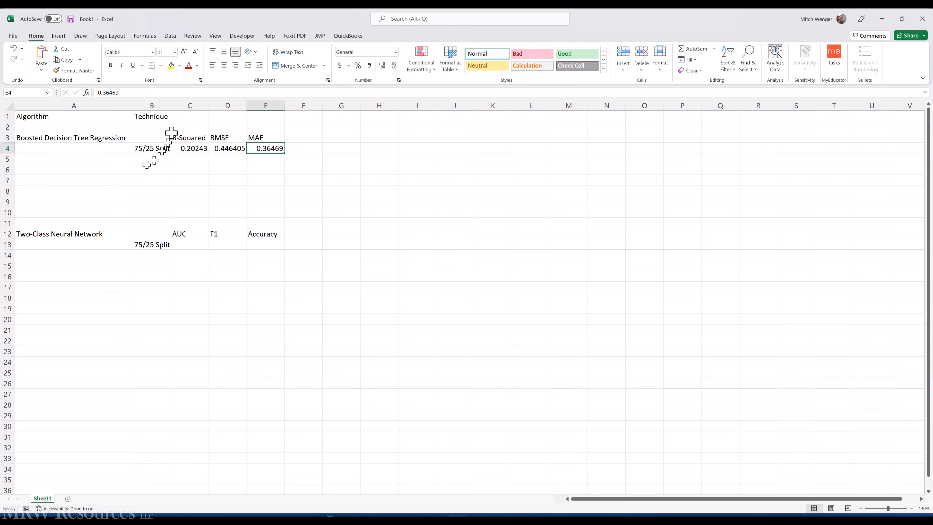
double_click(171, 106)
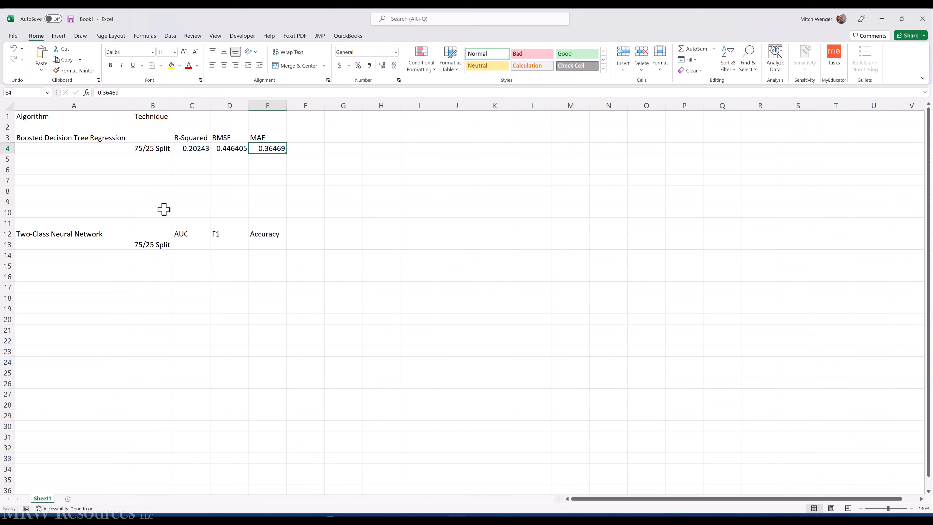
key("alt+Tab")
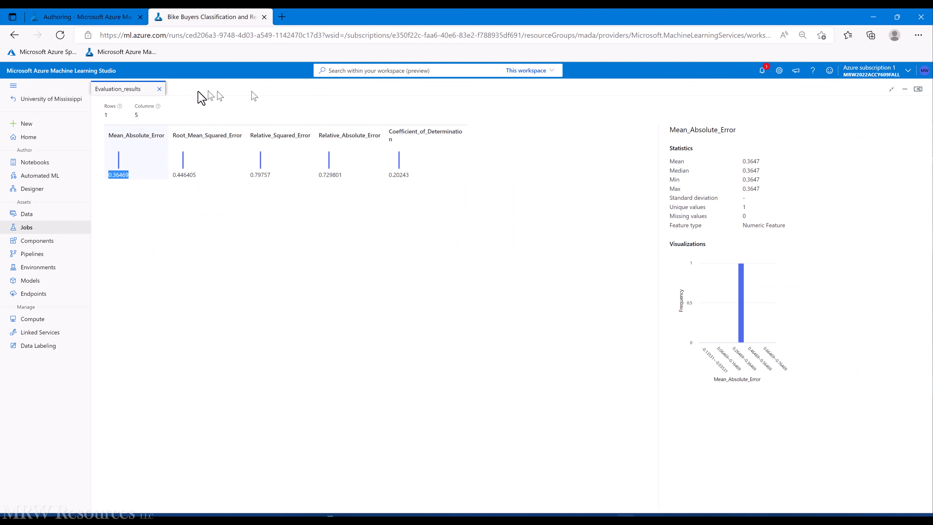
left_click(160, 90)
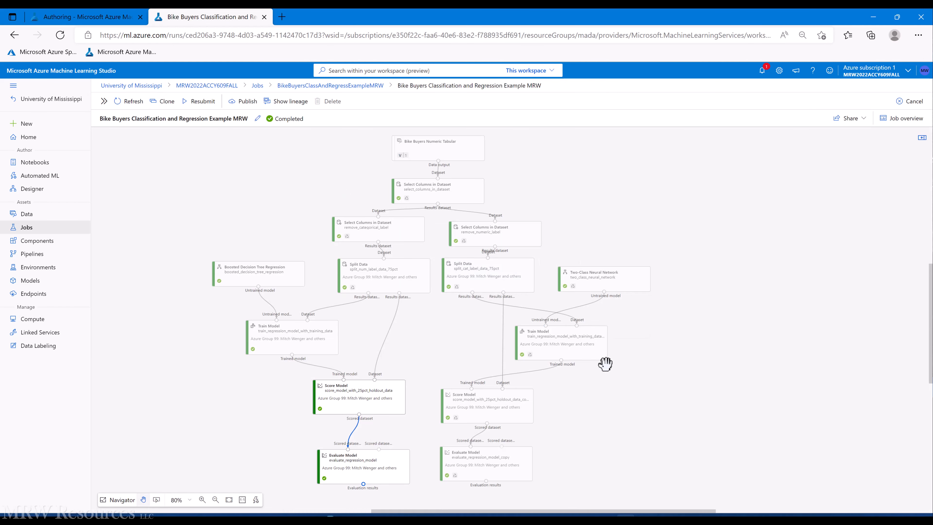
Step: Show the neural network's evaluation results full-page
right_click(501, 468)
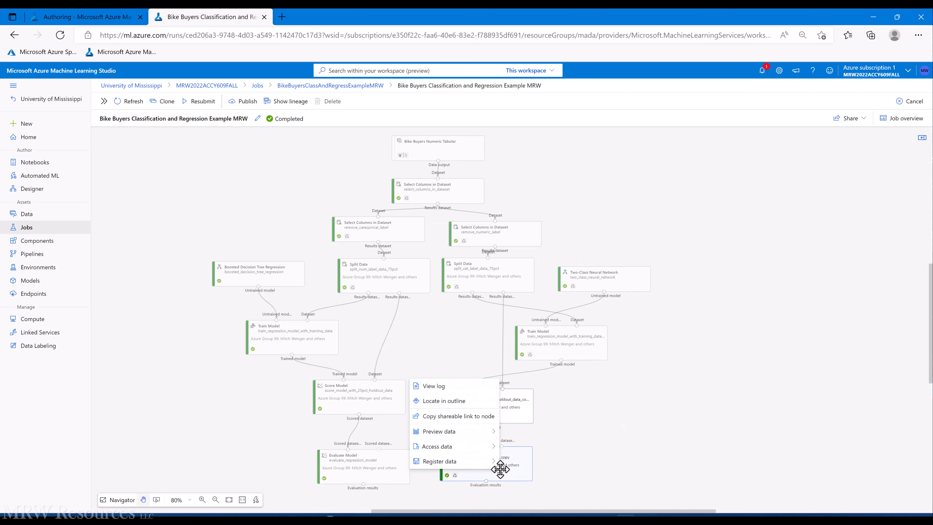
mouse_move(457, 462)
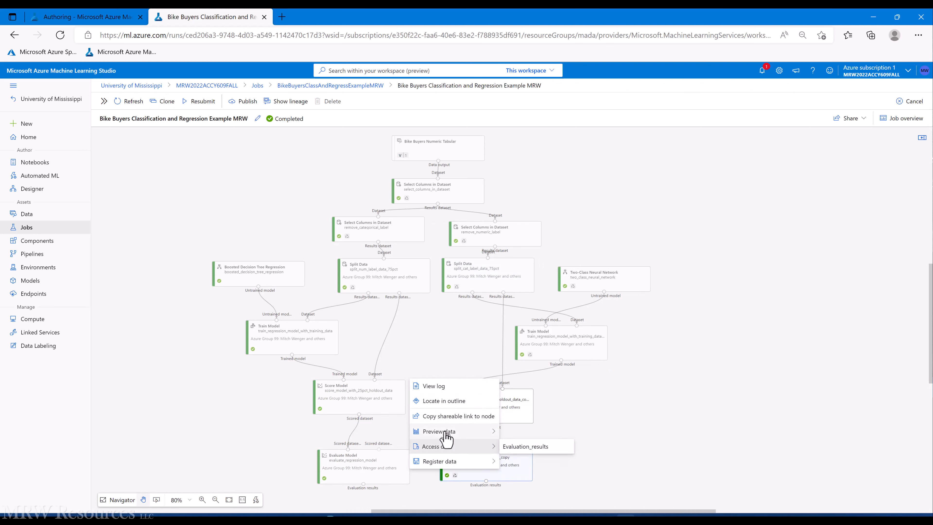
mouse_move(488, 431)
left_click(519, 432)
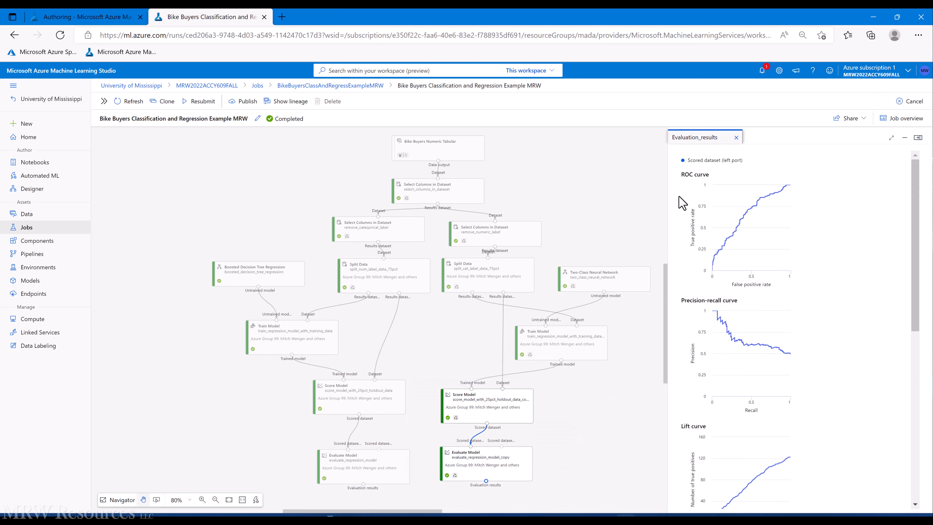
left_click(891, 138)
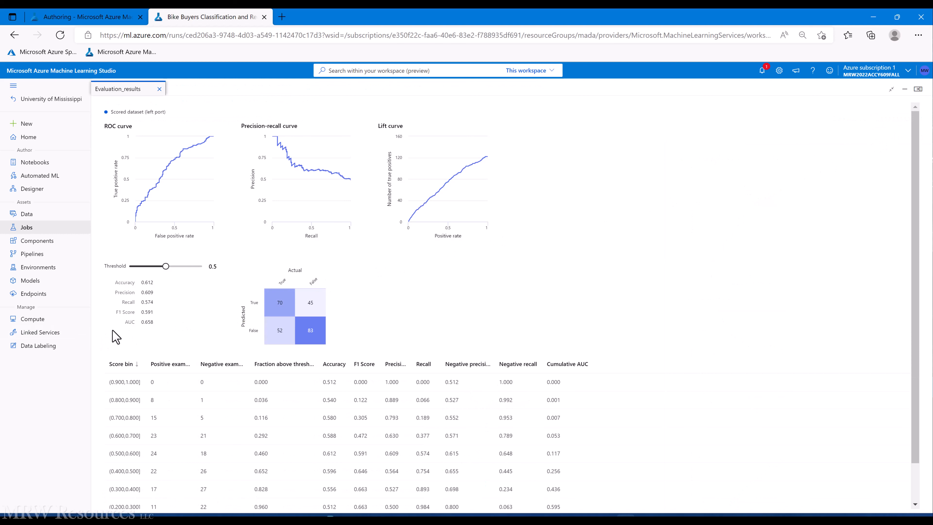
Step: Enter the AUC 0.658 in cell C13
key("alt+Tab")
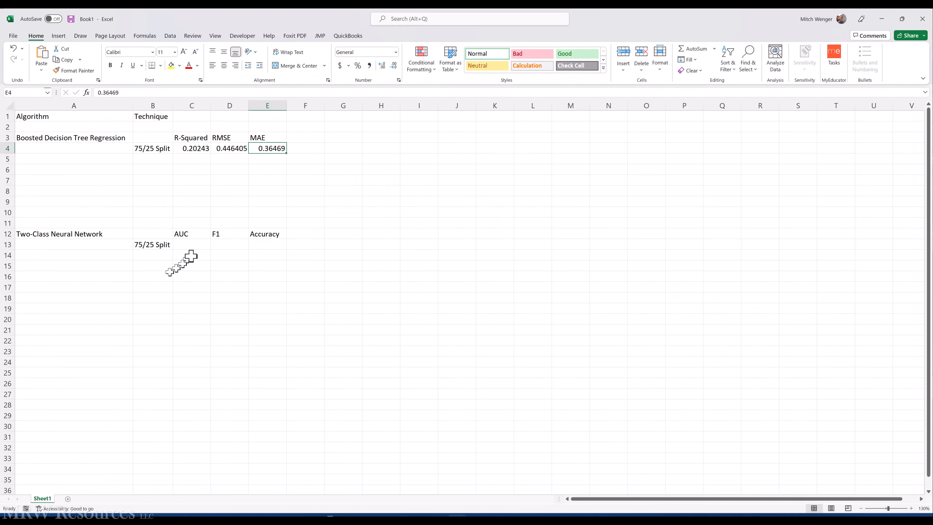
left_click(193, 244)
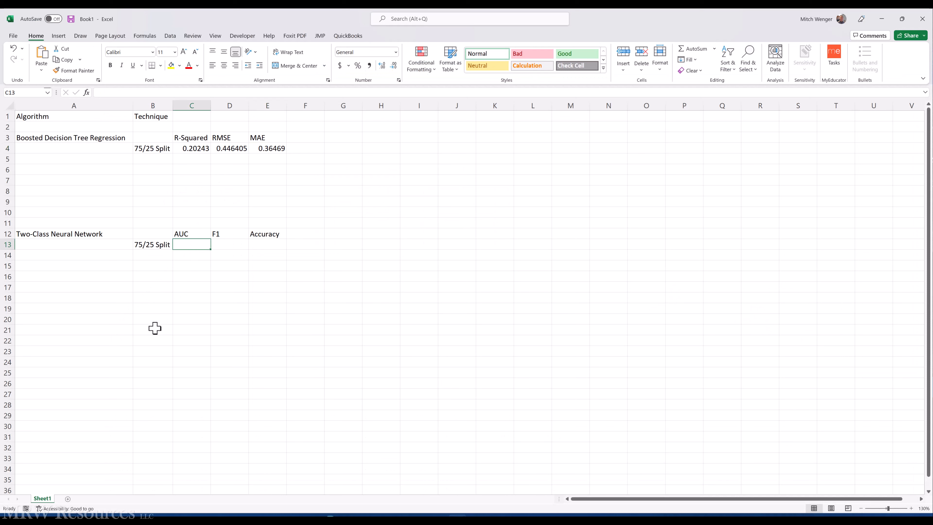
type(".658")
key("Tab")
Step: Paste the F1 Score 0.591 into D13 as a plain value
key("alt+Tab")
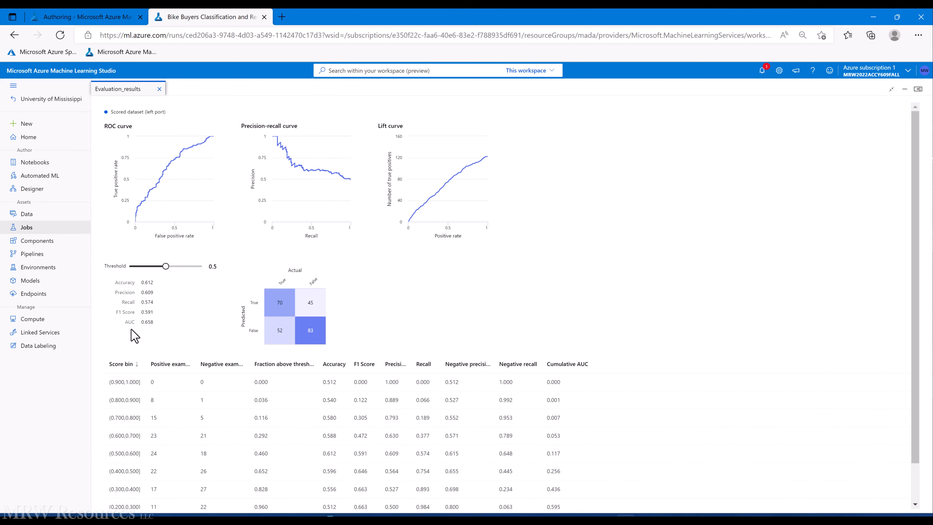
double_click(147, 312)
key("ctrl+c")
key("alt+Tab")
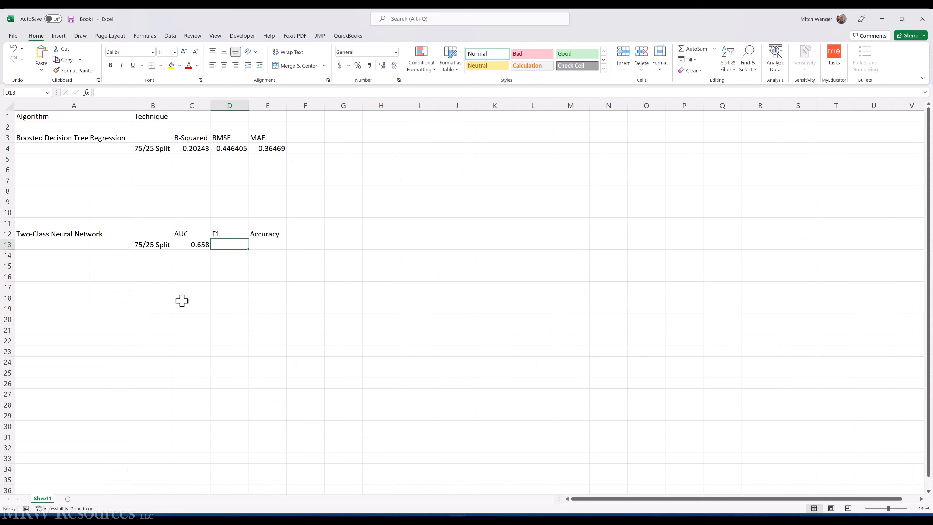
key("ctrl+v")
key("ctrl+z")
left_click(141, 93)
key("ctrl+v")
key("ctrl+Return")
Step: Paste the Accuracy 0.612 into E13
key("alt+Tab")
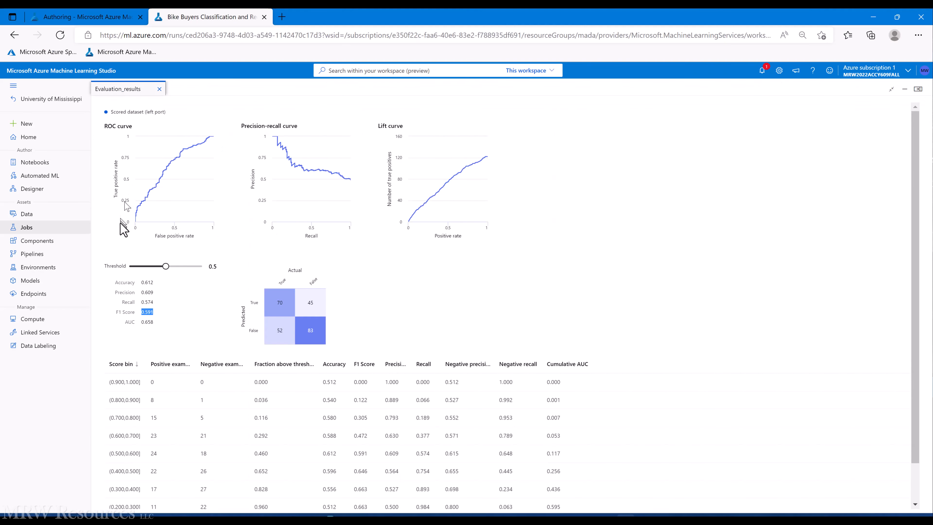
double_click(148, 282)
key("ctrl+c")
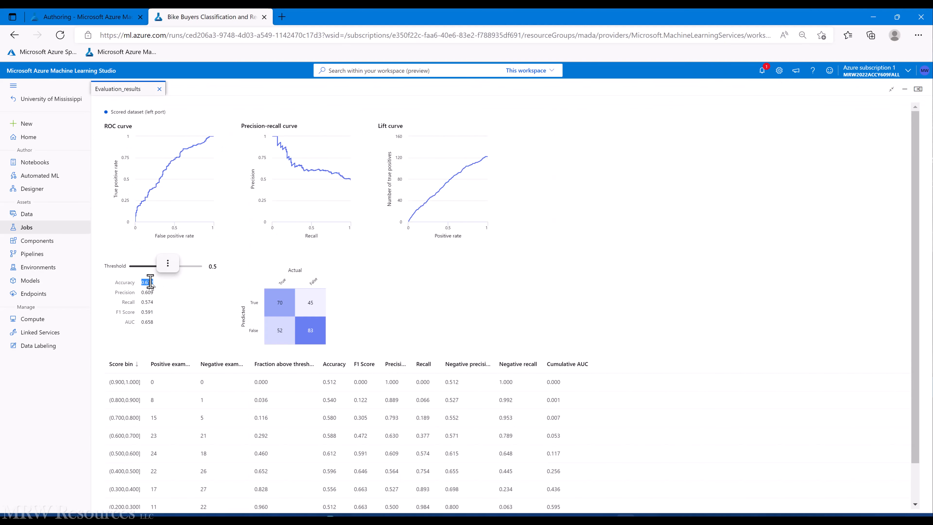
key("alt+Tab")
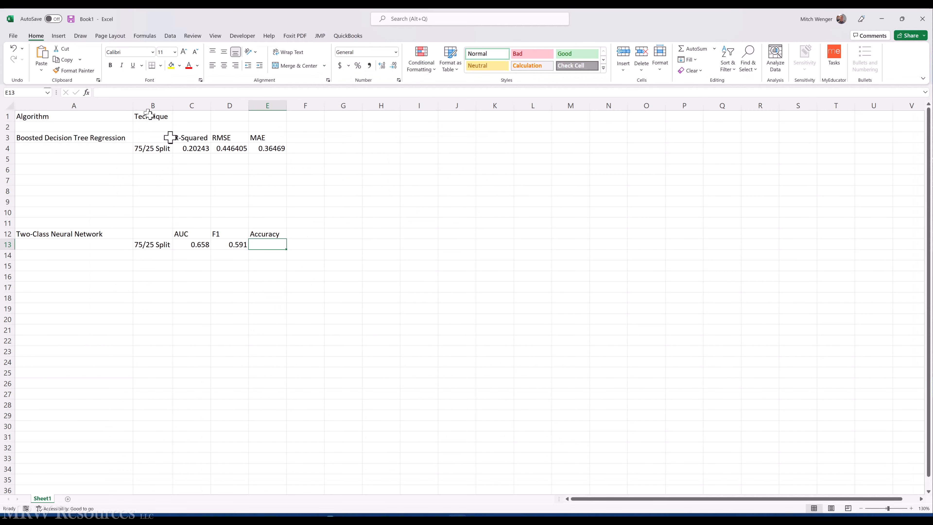
left_click(118, 92)
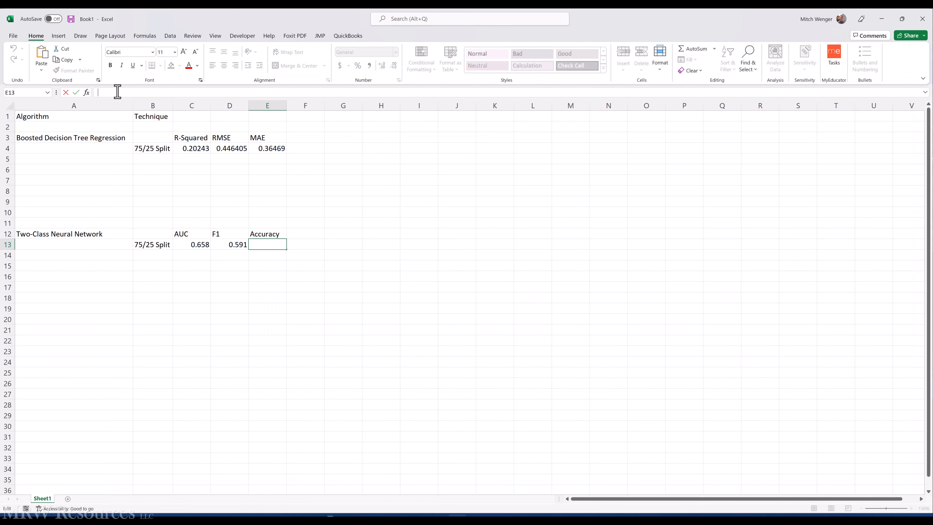
key("ctrl+v")
key("ctrl+Return")
key("alt+Tab")
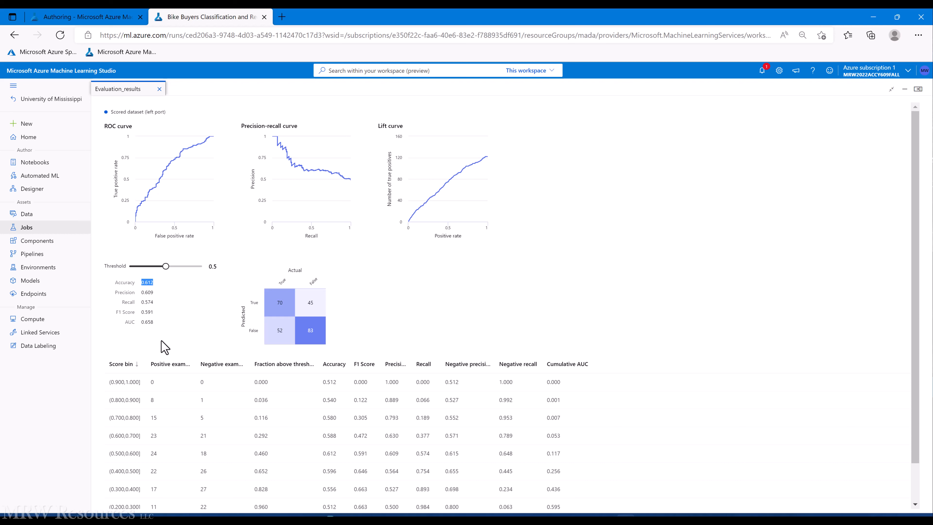
Step: Nudge the Threshold slider, then go back to the Bike Buyers pipeline on the Designer canvas
mouse_move(165, 266)
left_mouse_down()
mouse_move(139, 267)
mouse_move(165, 267)
left_mouse_up()
left_click(87, 17)
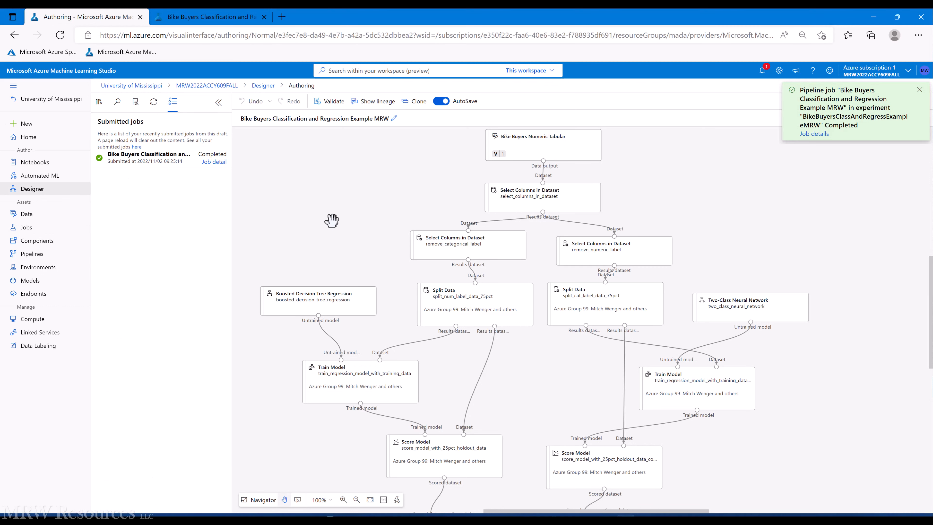
Step: Delete the two Split Data nodes and the regression and neural network Train Model nodes
left_click(447, 293)
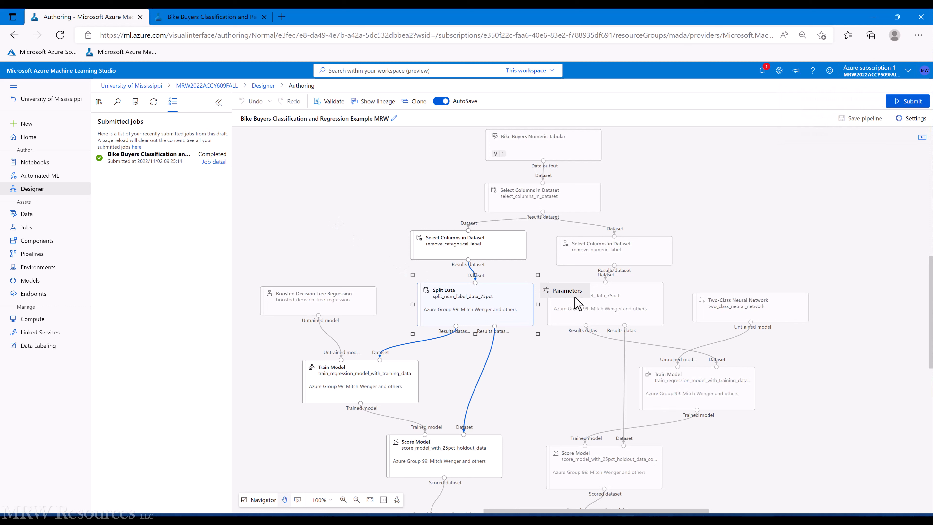
key("Delete")
left_click(583, 316)
key("Delete")
left_click(391, 386)
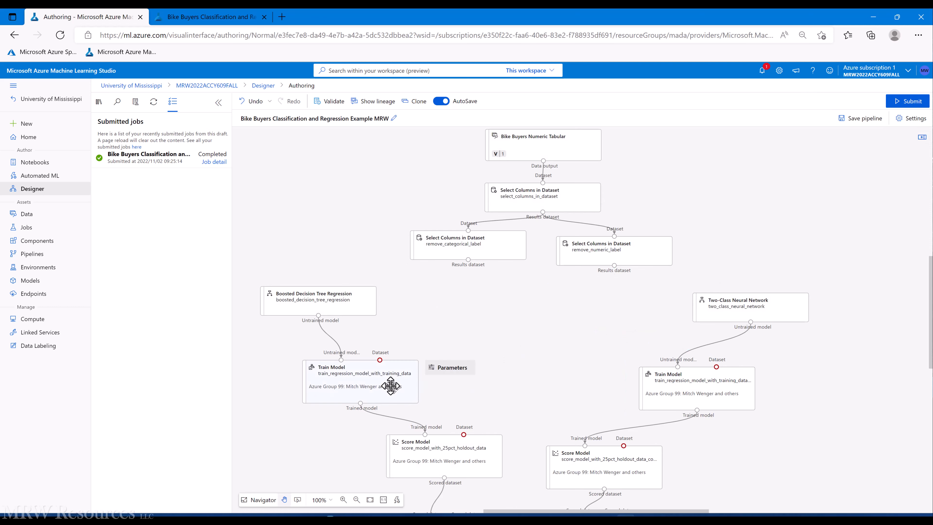
key("Delete")
left_click(739, 386)
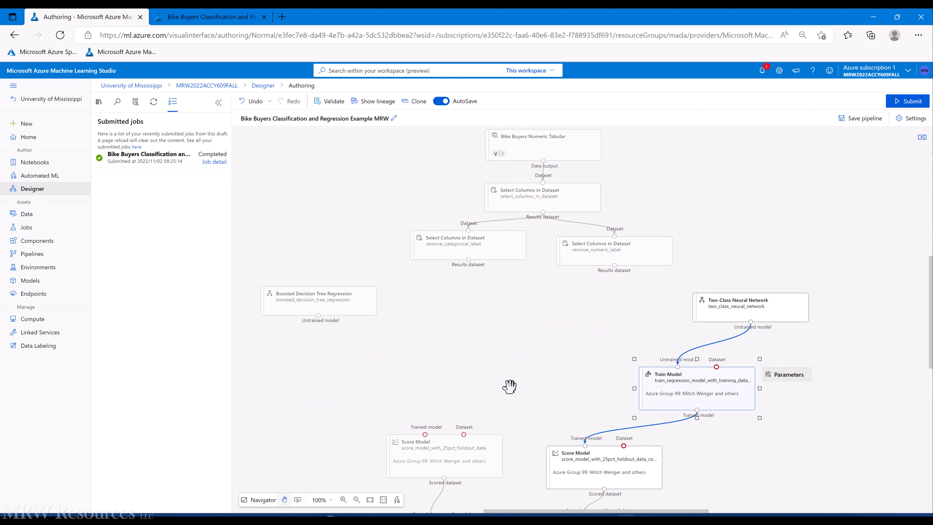
key("Delete")
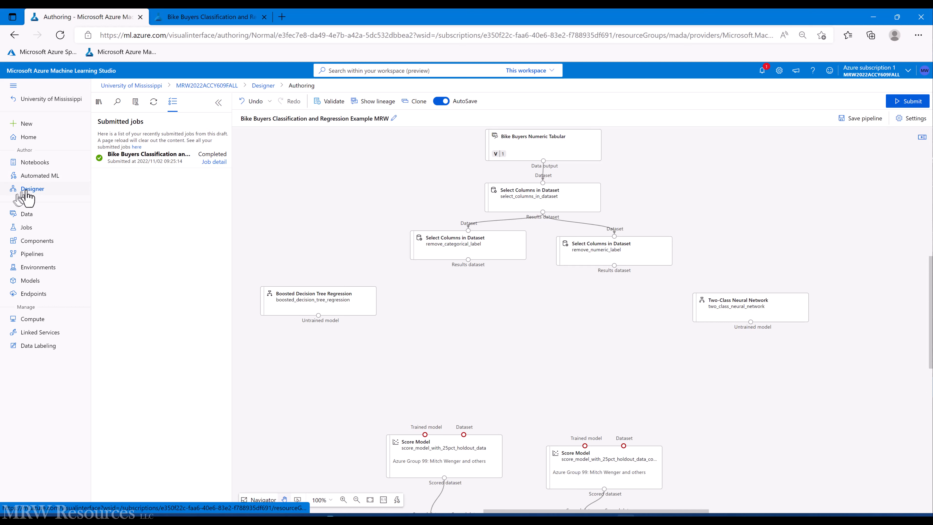
left_click(99, 102)
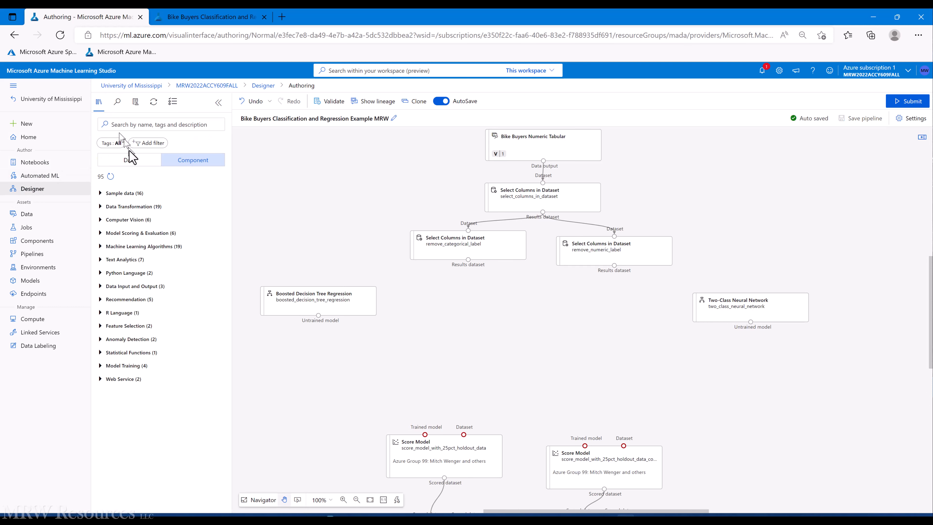
Step: Add a Partition and Sample node found by searching 'partition', fed from remove_categorical_label's Results dataset
left_click(143, 125)
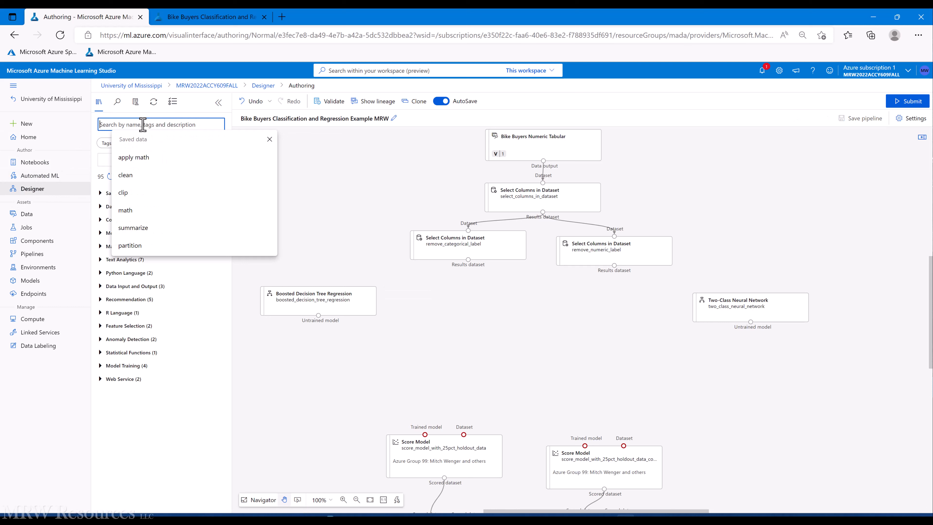
type("partition")
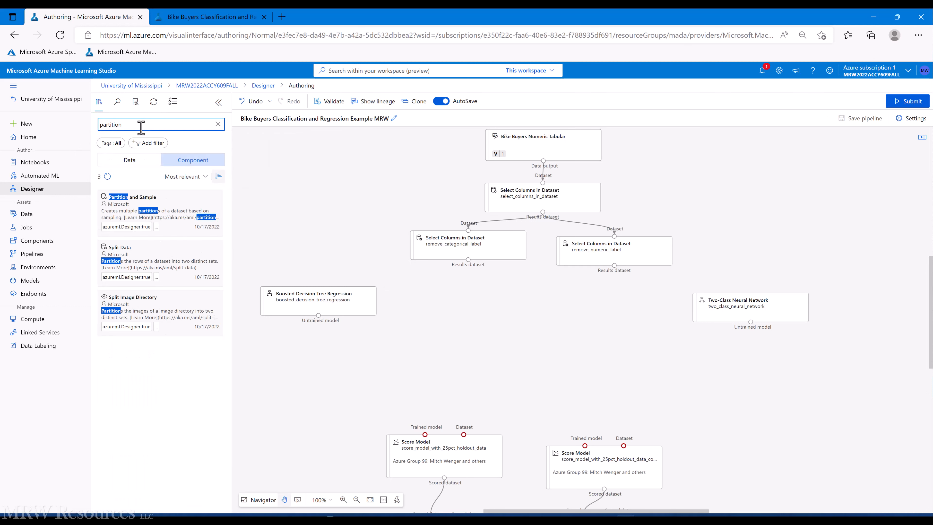
left_click_drag(131, 206, 463, 302)
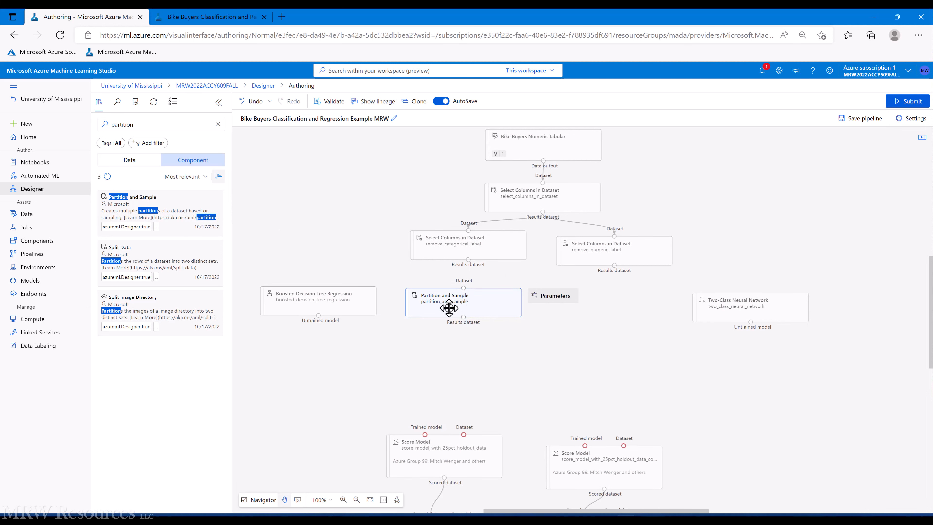
left_click_drag(468, 260, 463, 288)
Step: Set Partition and Sample to Assign to Folds, random seed 12345, partition evenly, 10 folds
left_click(453, 301)
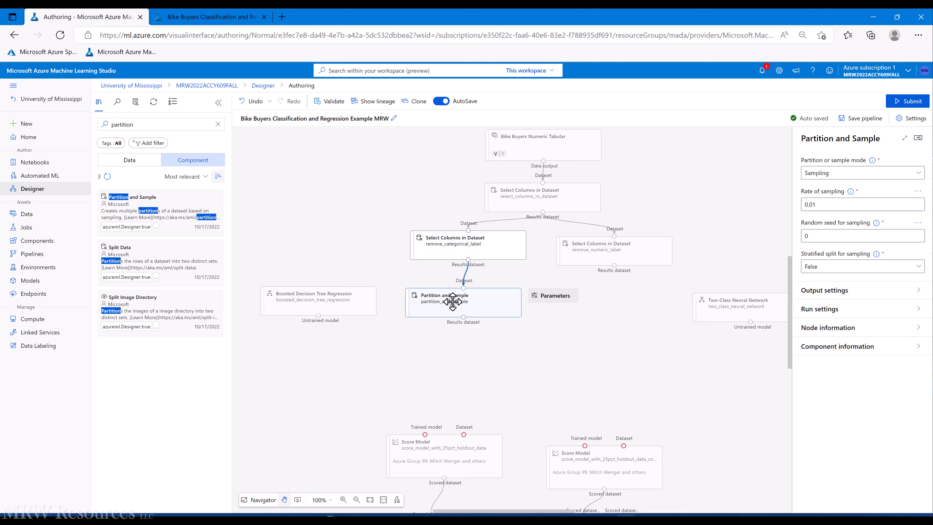
left_click(841, 175)
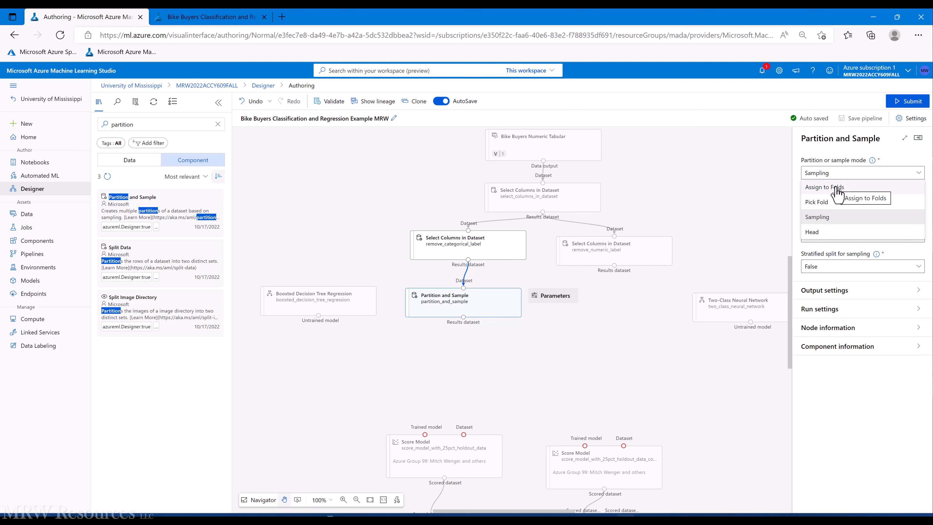
left_click(837, 188)
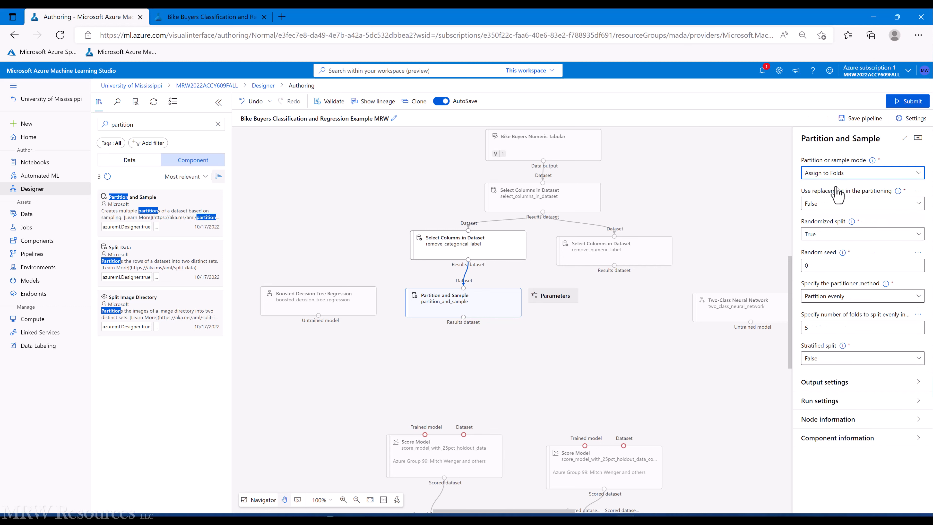
double_click(819, 266)
type("12345")
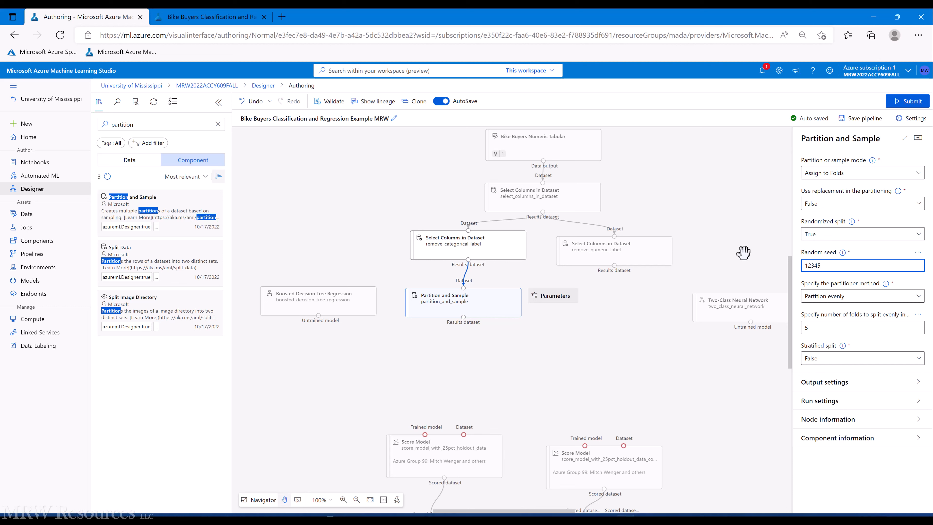
left_click(821, 300)
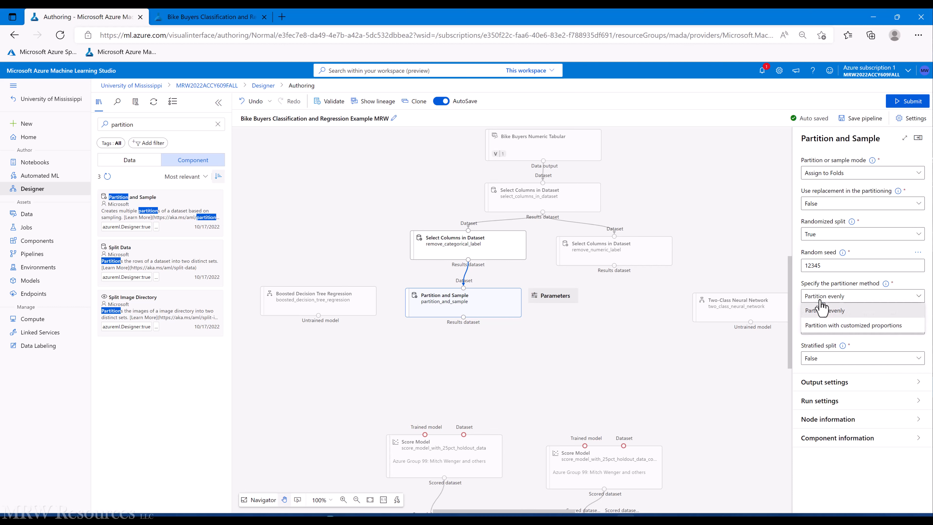
left_click(820, 301)
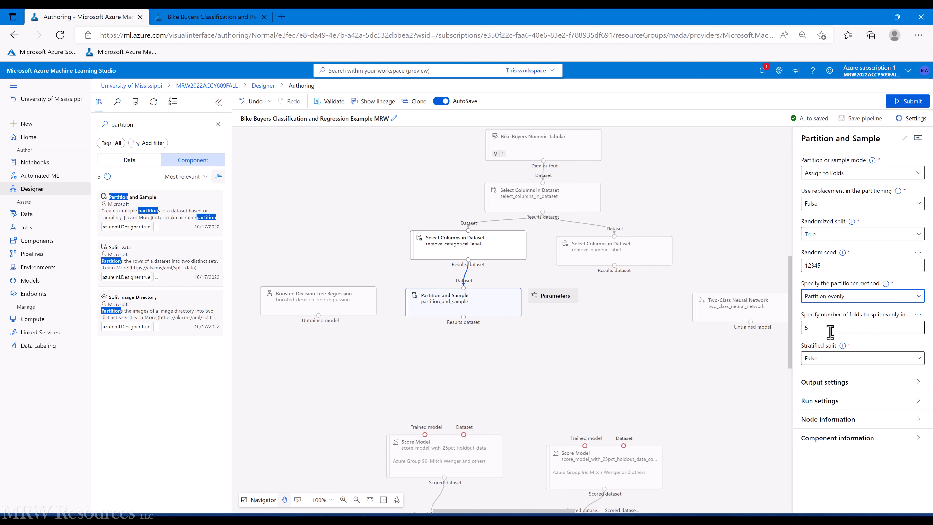
left_click(810, 327)
double_click(808, 327)
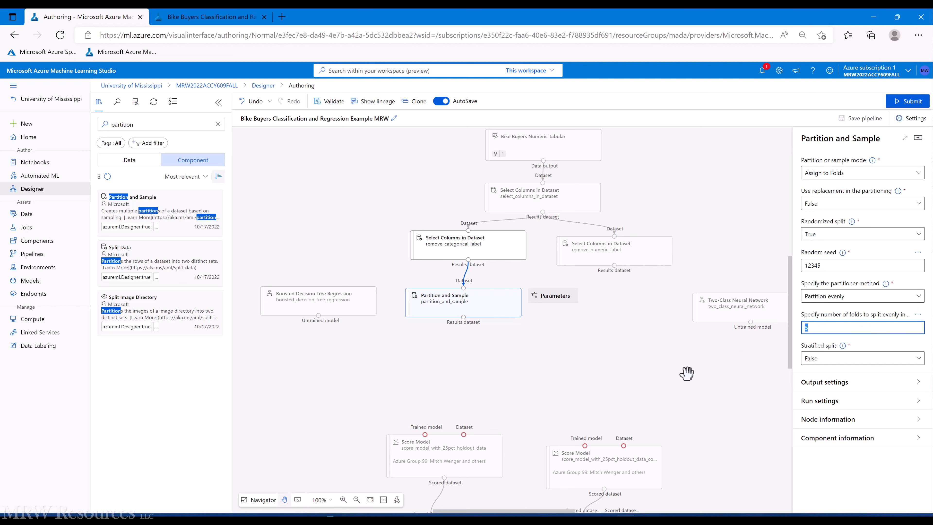
type("10")
Step: Rename the partition step to partition_num_label_data and add an Azure Group 99 comment listing the group members
left_click(546, 360)
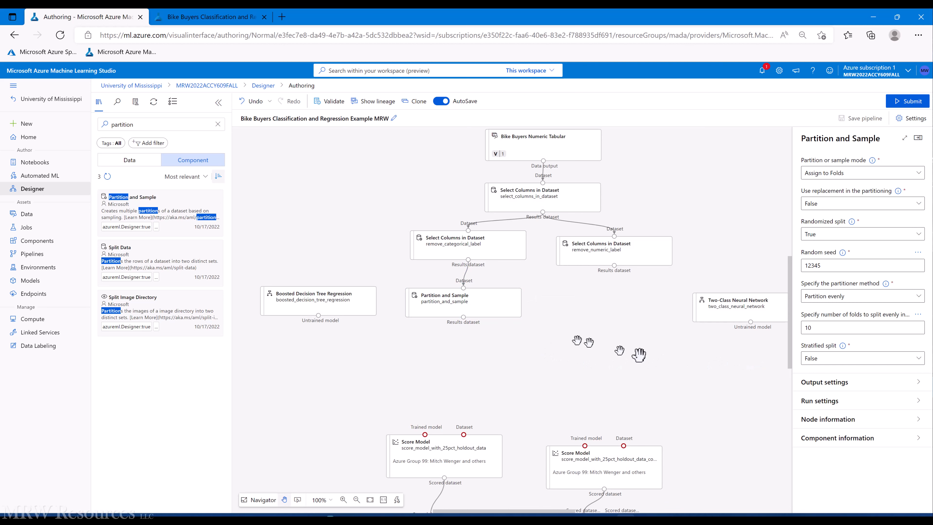
left_click(826, 421)
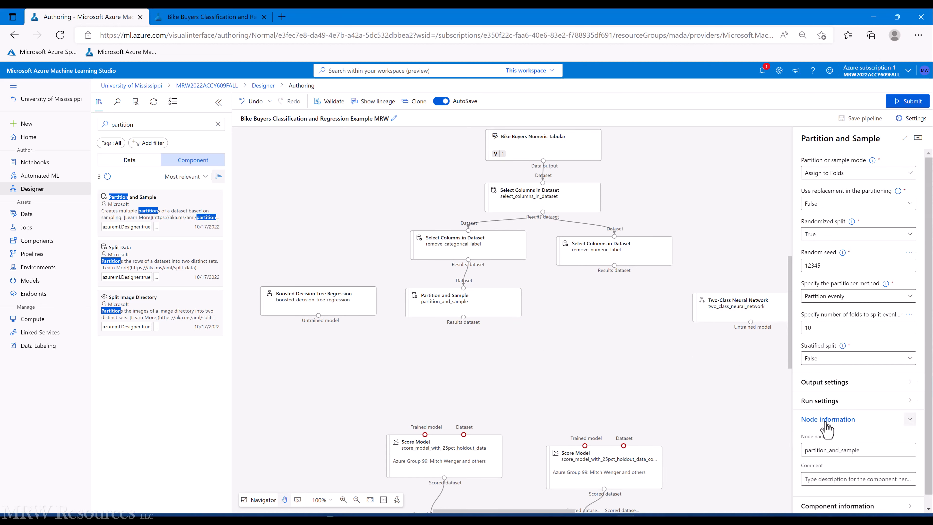
left_click(871, 450)
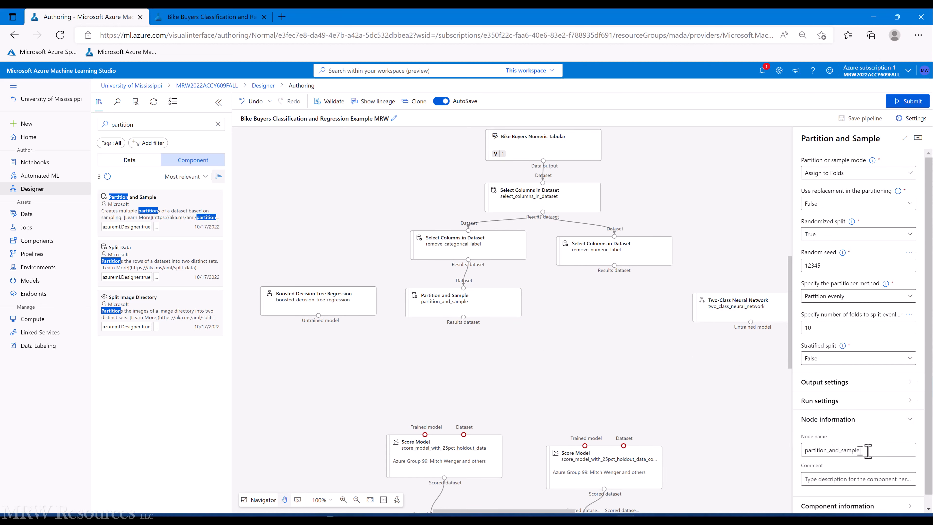
key("BackSpace")
key("BackSpace")
key("BackSpace")
key("BackSpace")
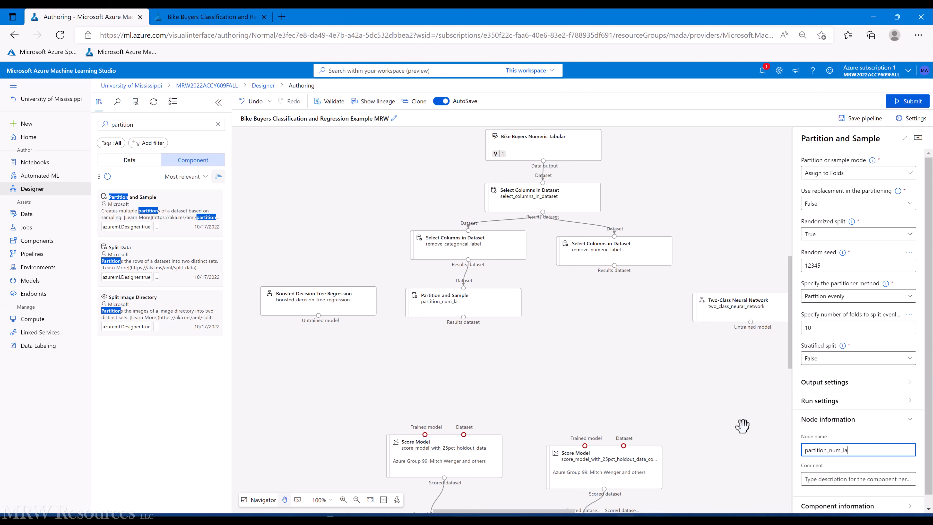
type("data")
key("Tab")
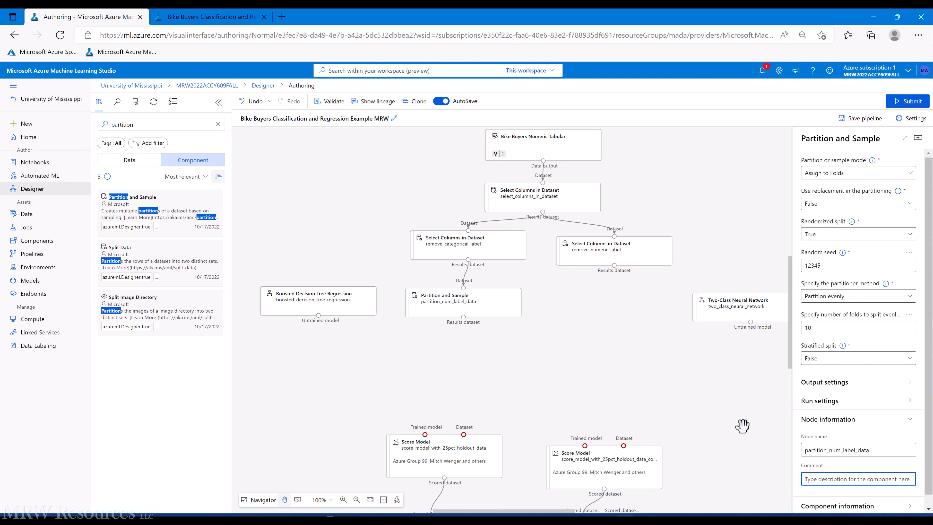
type("Azure")
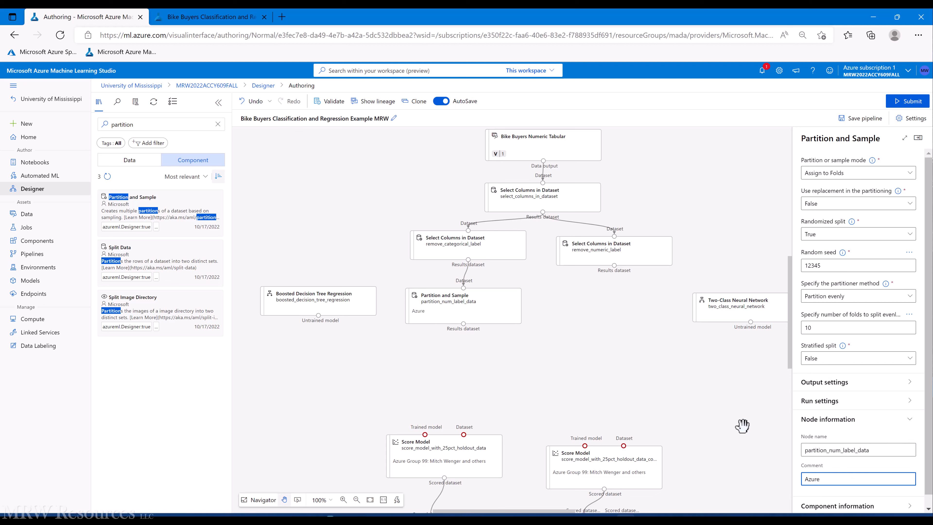
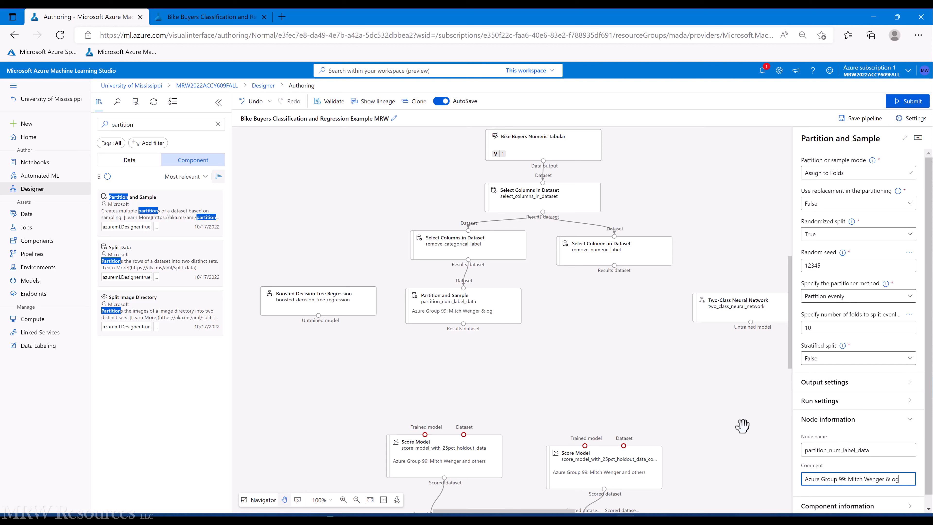
type("other")
left_click(651, 368)
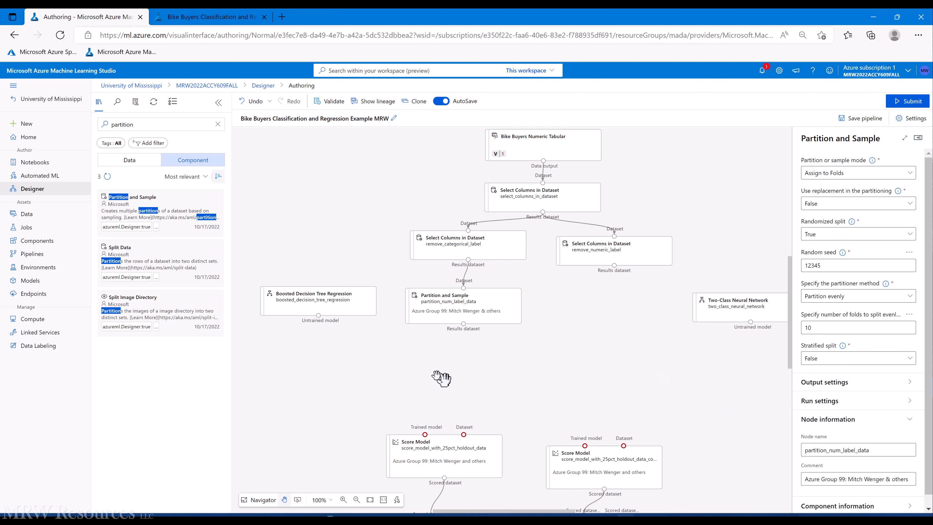
left_click(442, 318)
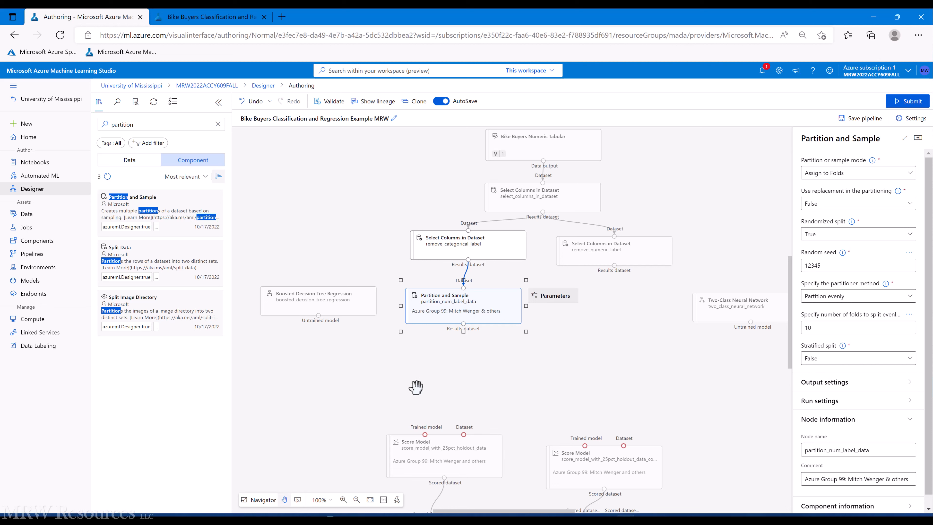
Step: Paste a copy of the partition step and feed it from remove_numeric_label's results
key("ctrl+v")
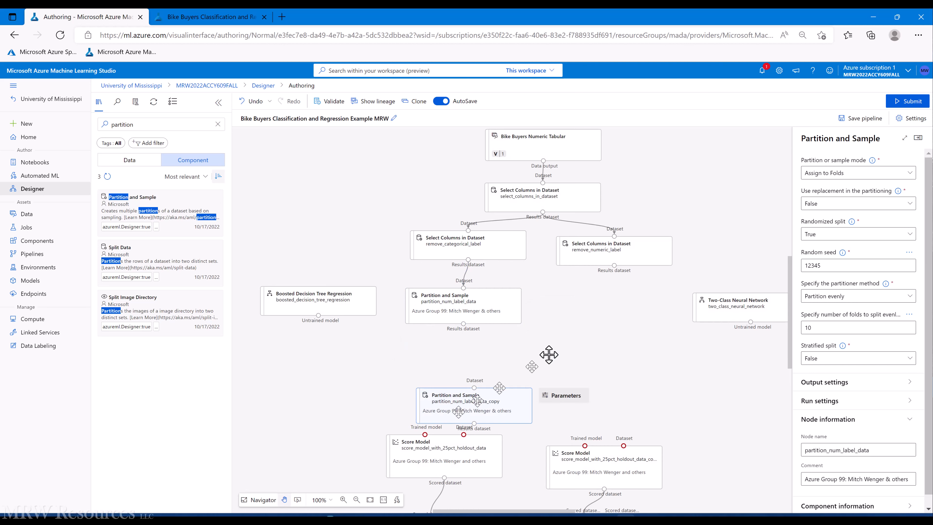
left_click_drag(596, 312, 596, 312)
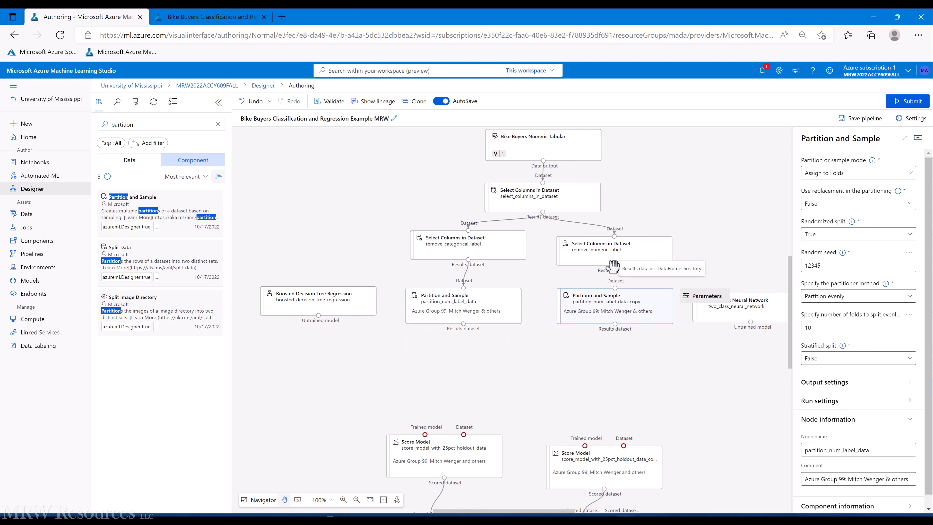
left_click_drag(614, 265, 622, 304)
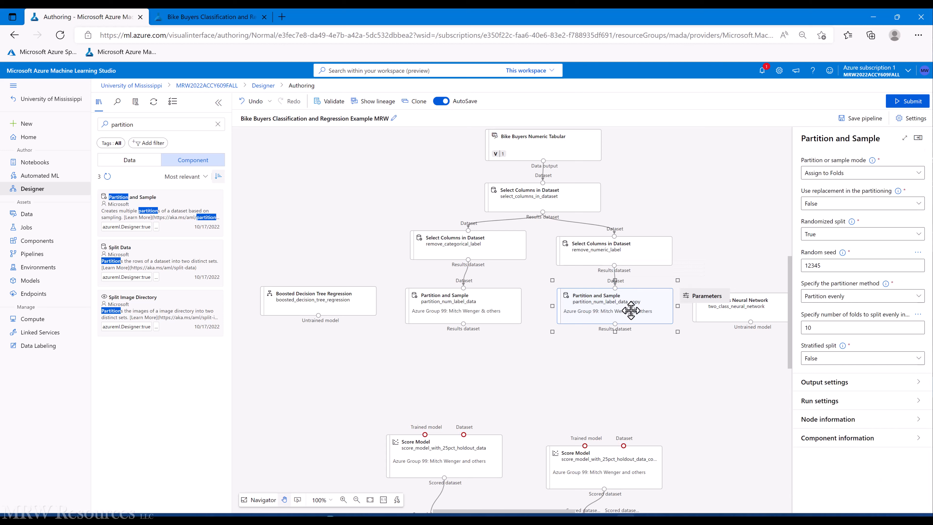
Step: Rename the copy to partition_cat_label_data
left_click(810, 419)
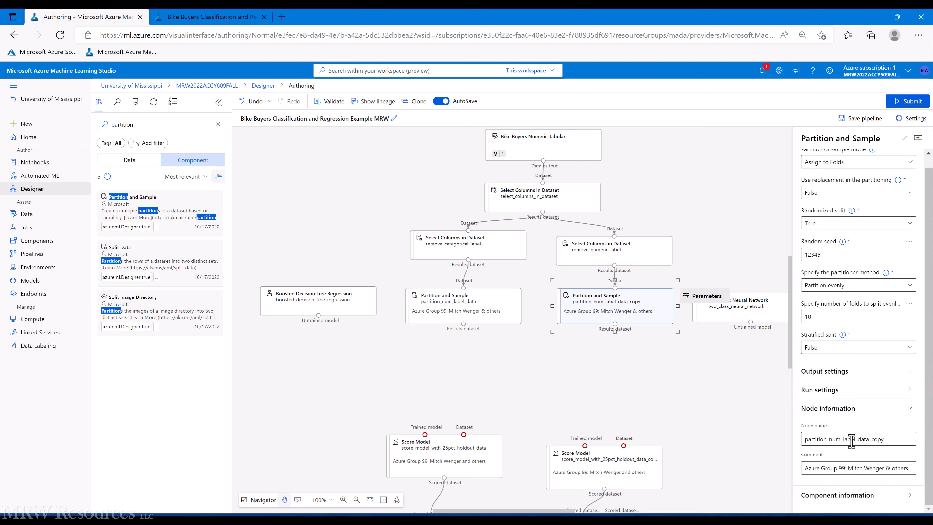
double_click(838, 439)
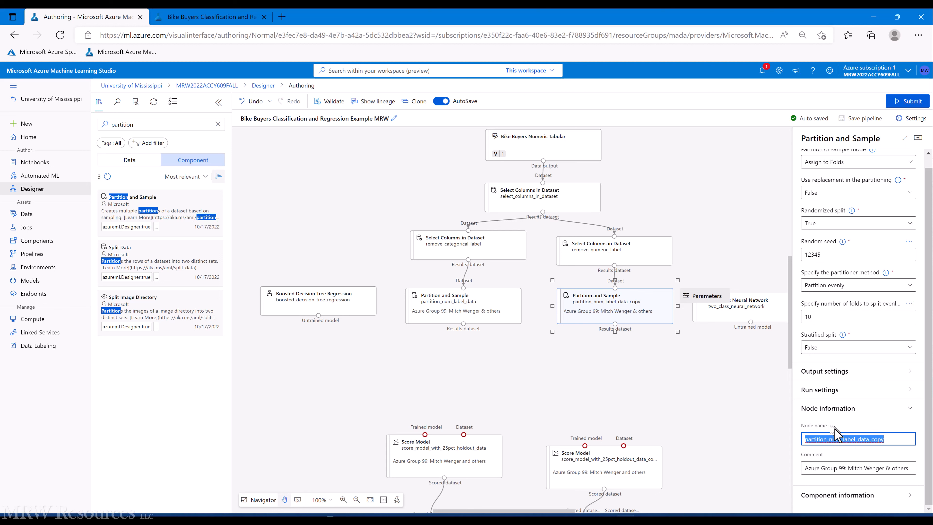
left_click(835, 440)
left_click(834, 440)
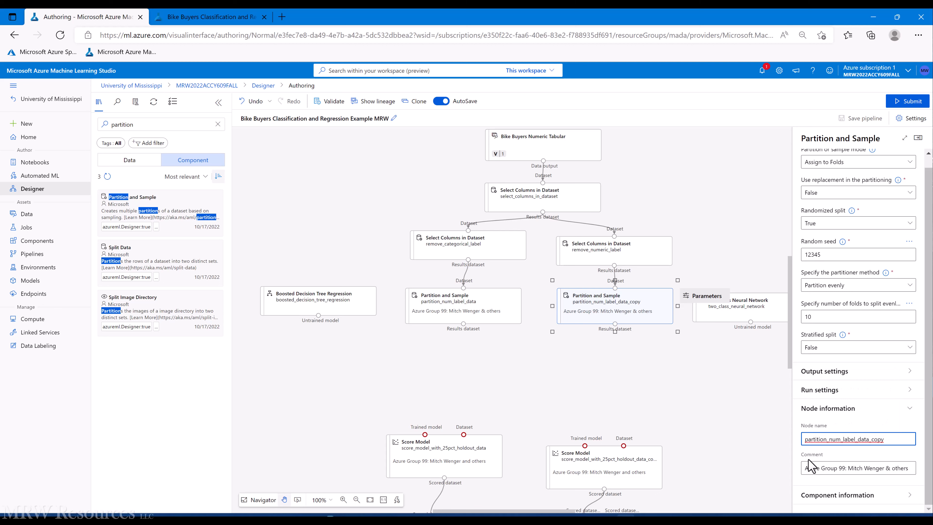
key("BackSpace")
key("BackSpace")
key("BackSpace")
type("cat")
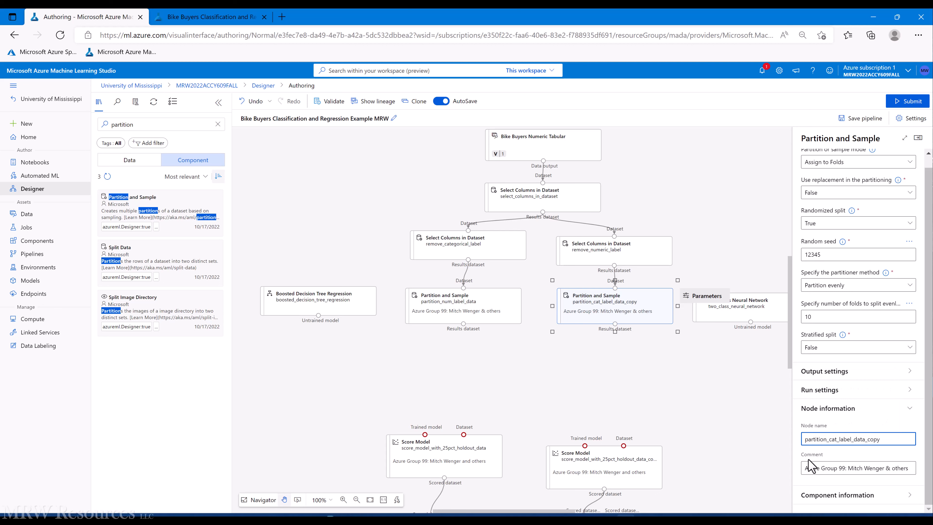
key("BackSpace")
left_click(736, 441)
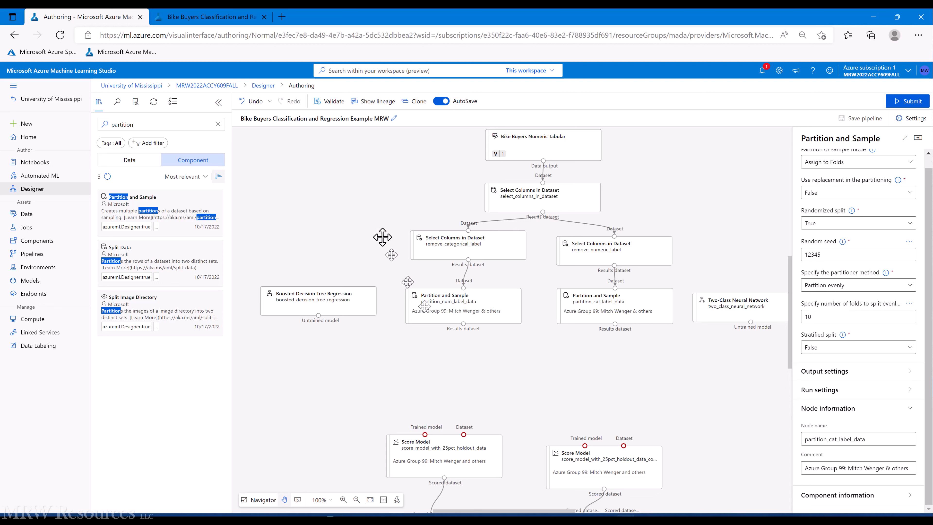
Step: Add a Cross Validate Model node from a 'cross' component search
left_click(220, 124)
left_click(220, 124)
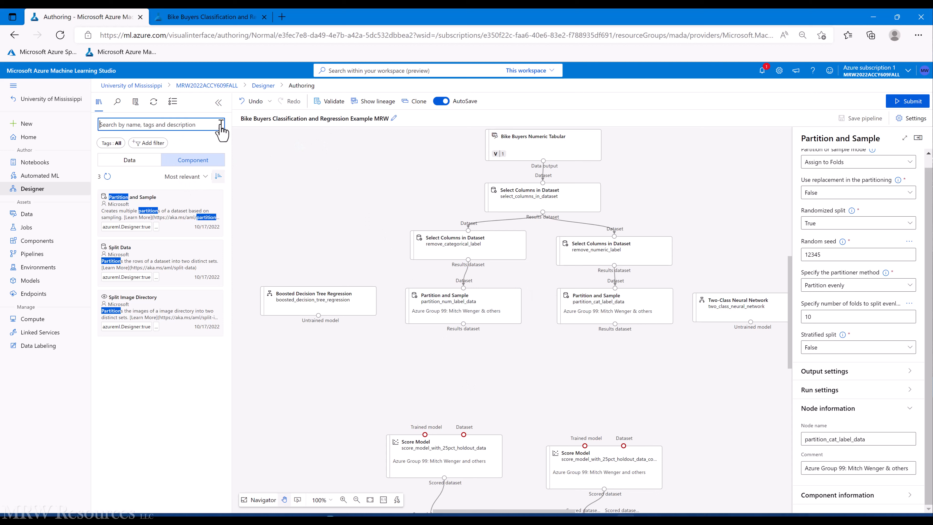
left_click(187, 125)
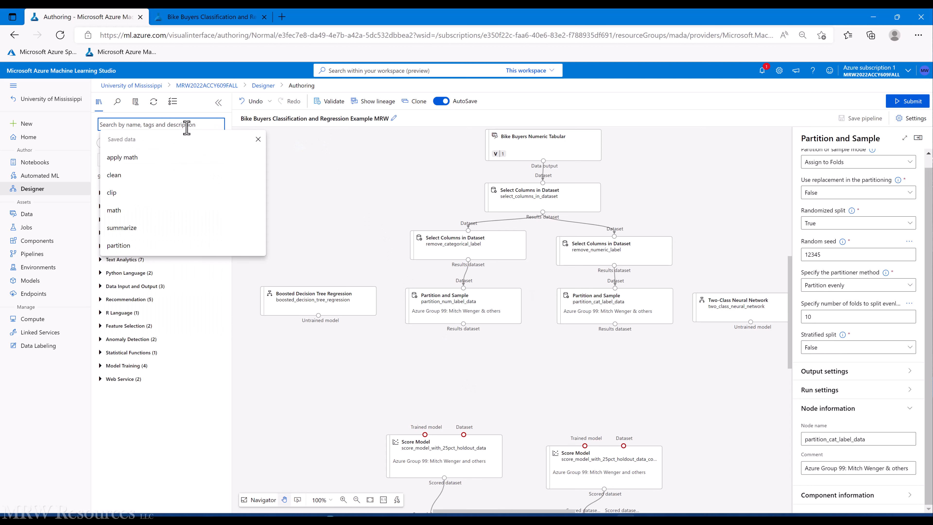
type("cross-")
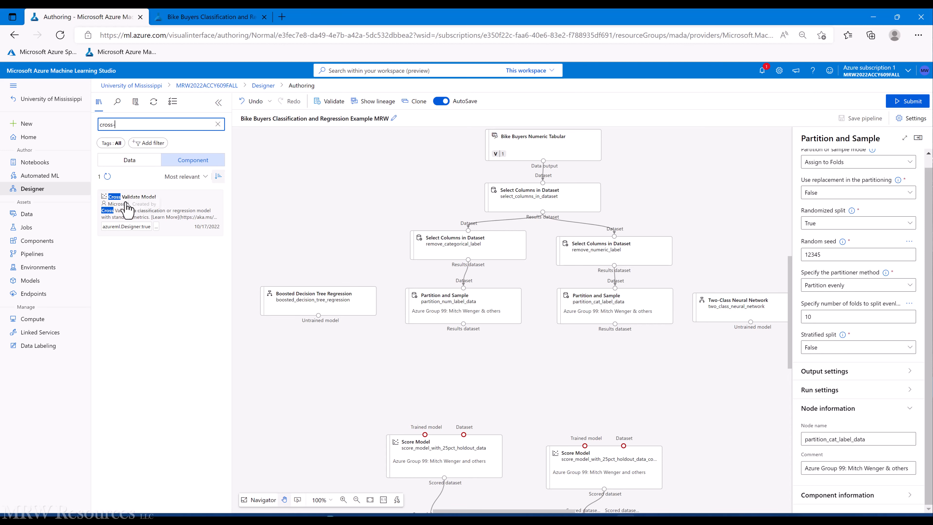
left_click_drag(124, 208, 454, 365)
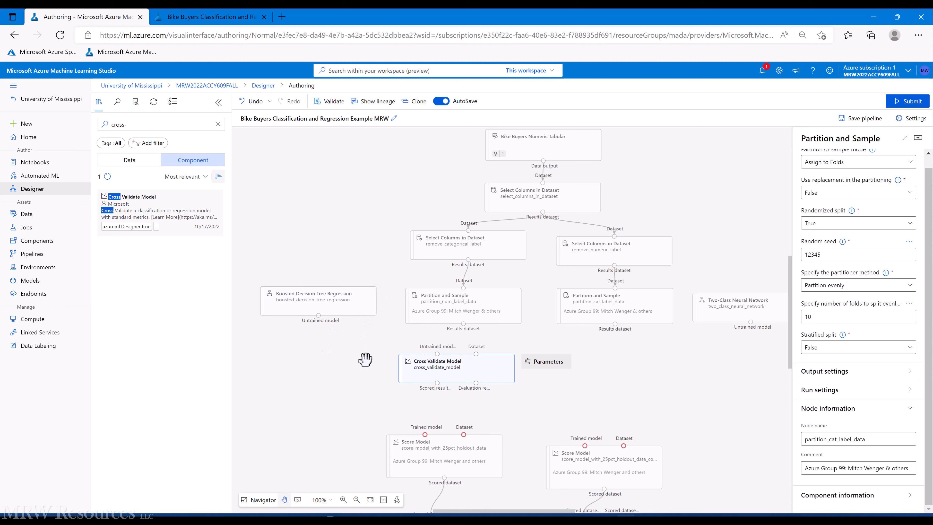
Step: Delete both Score Model nodes from the pipeline
left_click(435, 449)
key("Delete")
left_click(579, 457)
key("Delete")
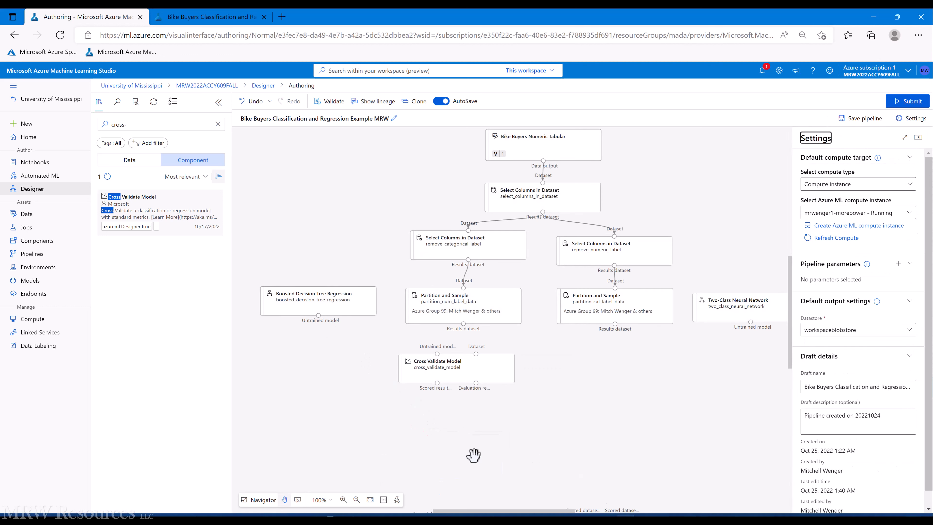
Step: Move both Evaluate Model nodes below Cross Validate Model
scroll(479, 452, "down", 1)
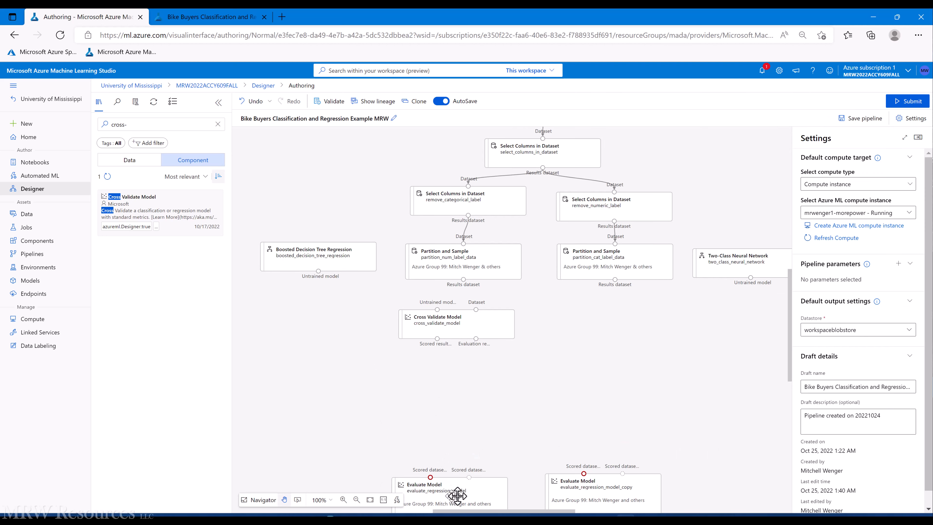
left_click(445, 497)
left_click_drag(498, 495, 496, 402)
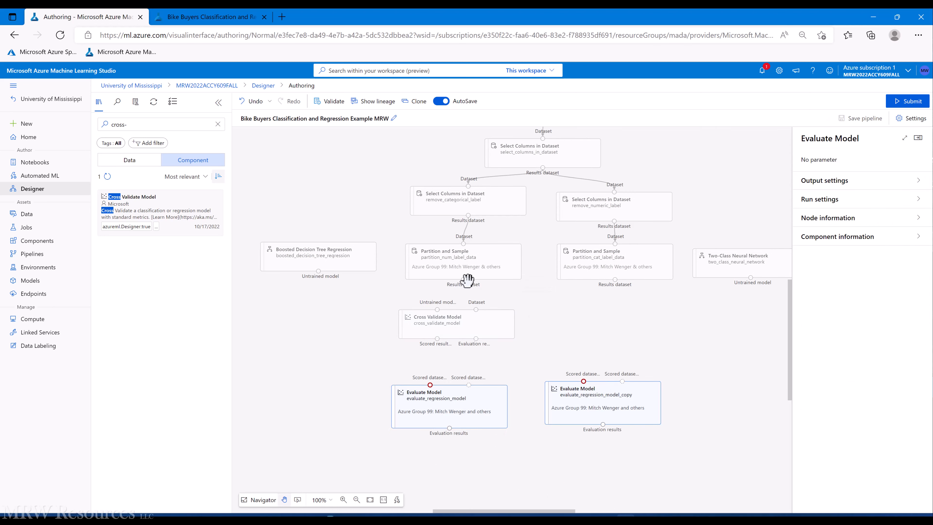
Step: Wire partition_num_label_data and Boosted Decision Tree Regression into Cross Validate Model, feeding evaluate_regression_model
left_click_drag(464, 279, 476, 309)
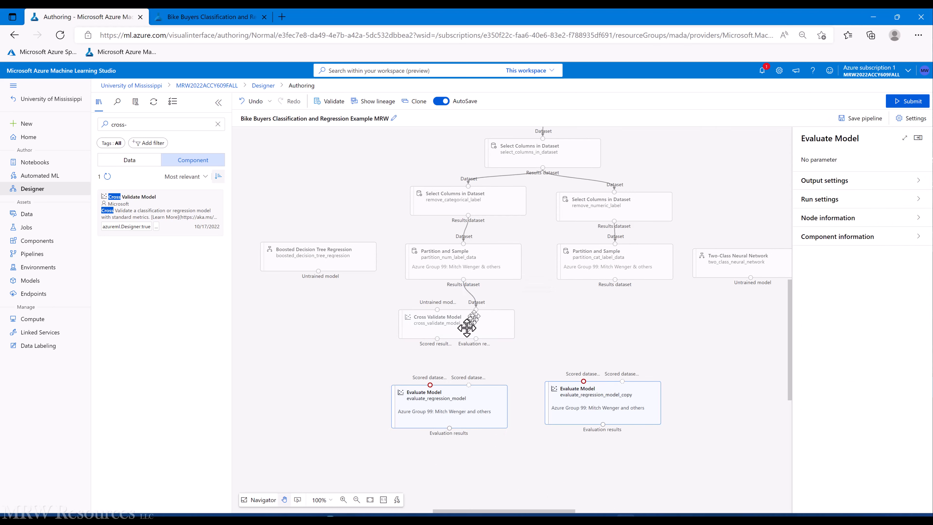
left_click_drag(318, 271, 437, 309)
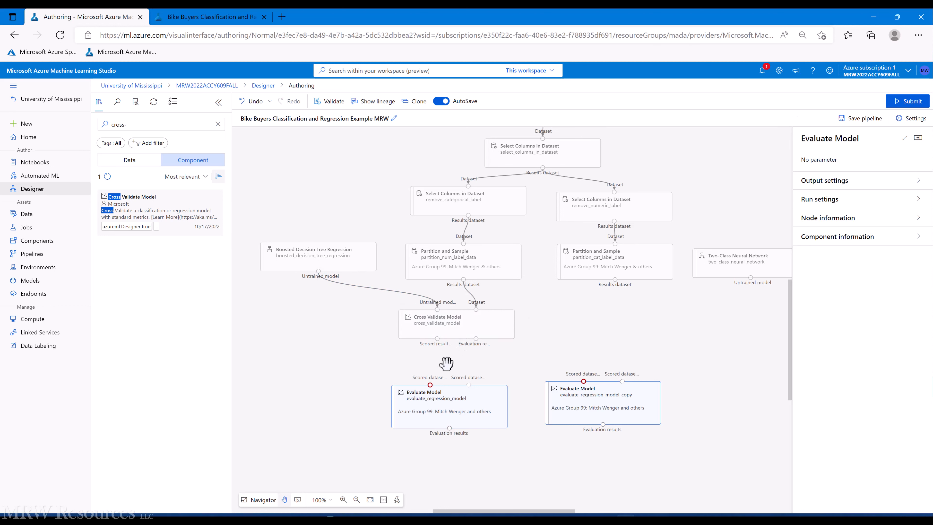
left_click(473, 329)
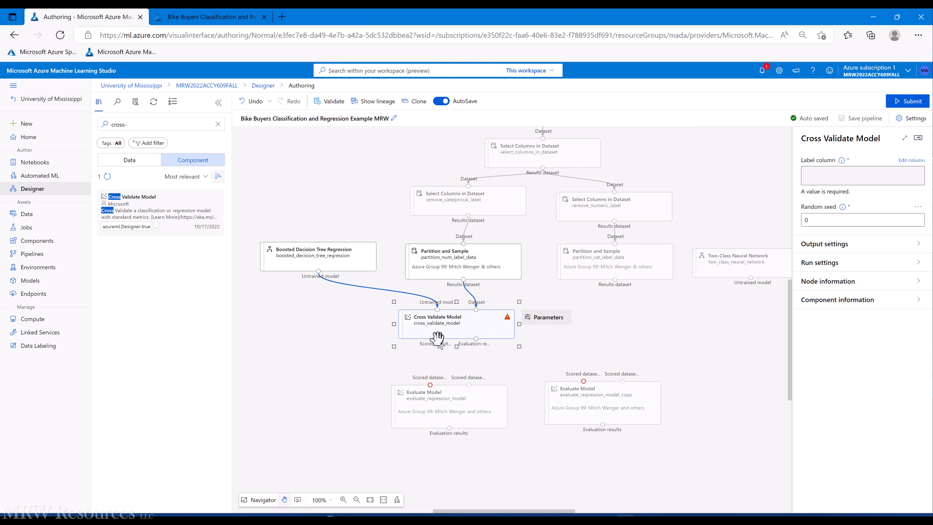
left_click_drag(436, 338, 430, 385)
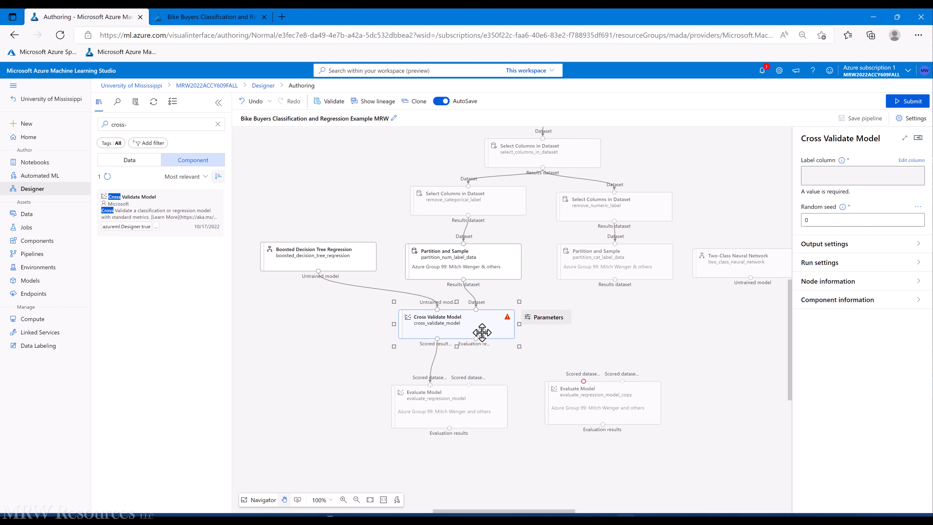
scroll(477, 331, "up", 1)
left_click_drag(477, 344, 475, 353)
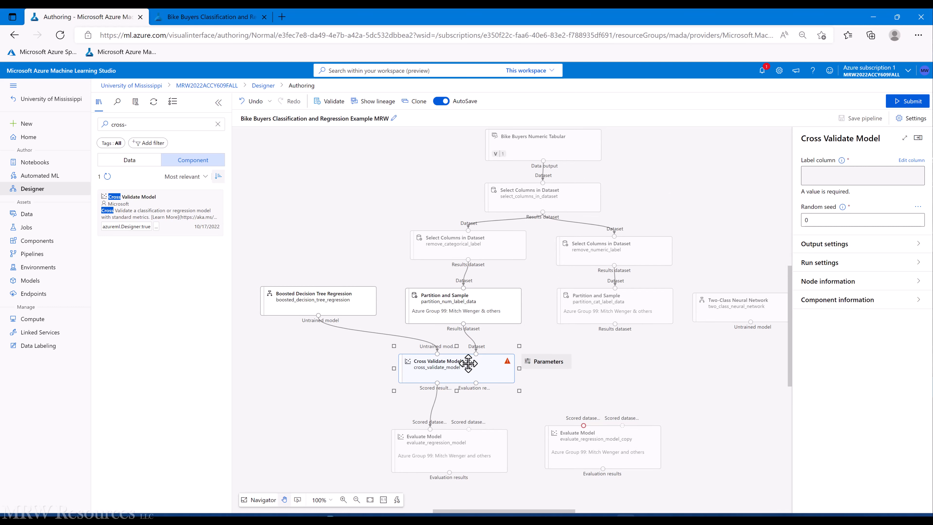
left_click(541, 144)
right_click(542, 143)
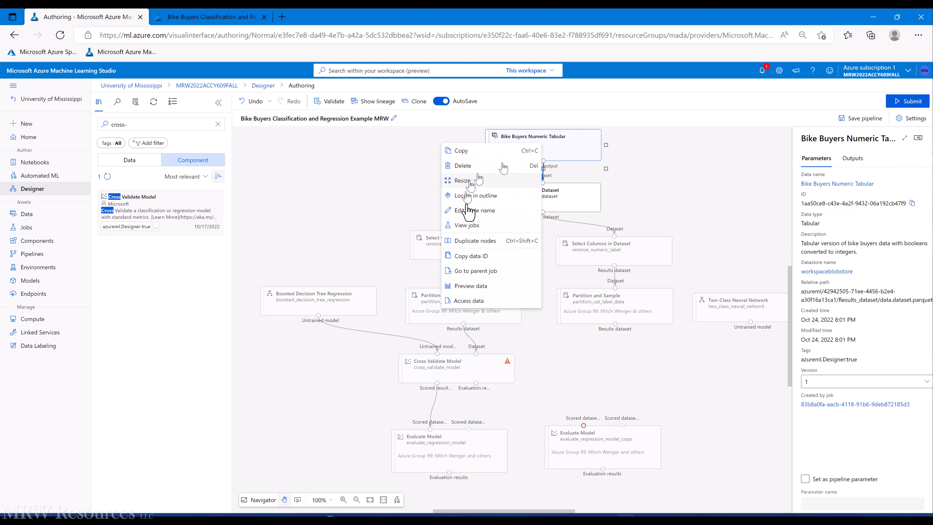
left_click(473, 286)
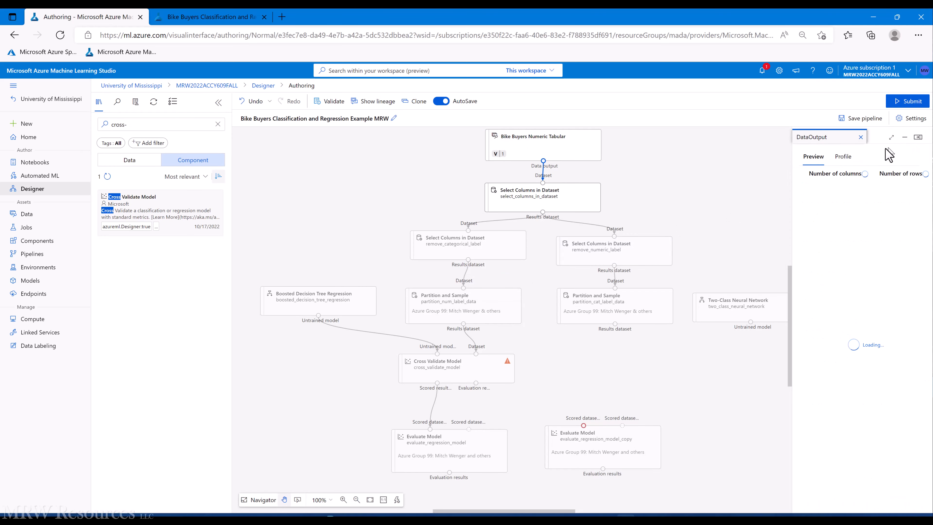
left_click(891, 138)
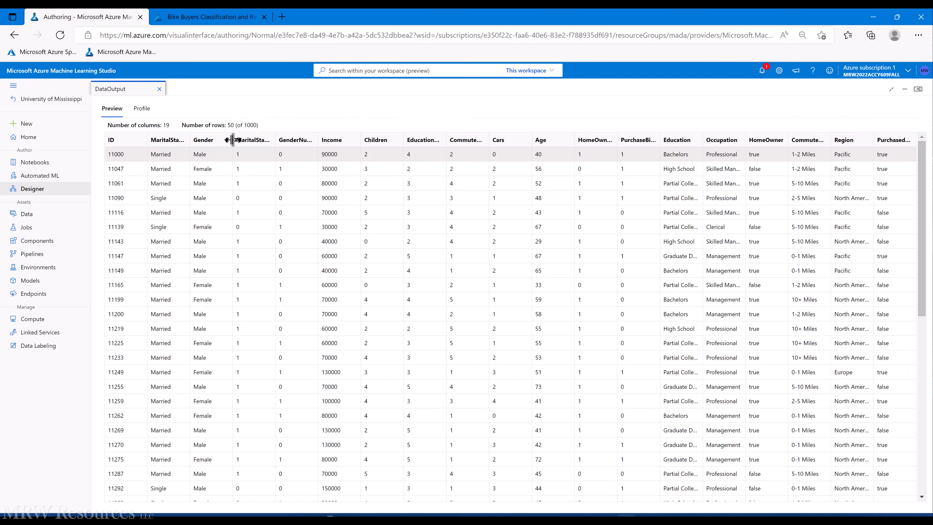
left_click(648, 145)
double_click(646, 140)
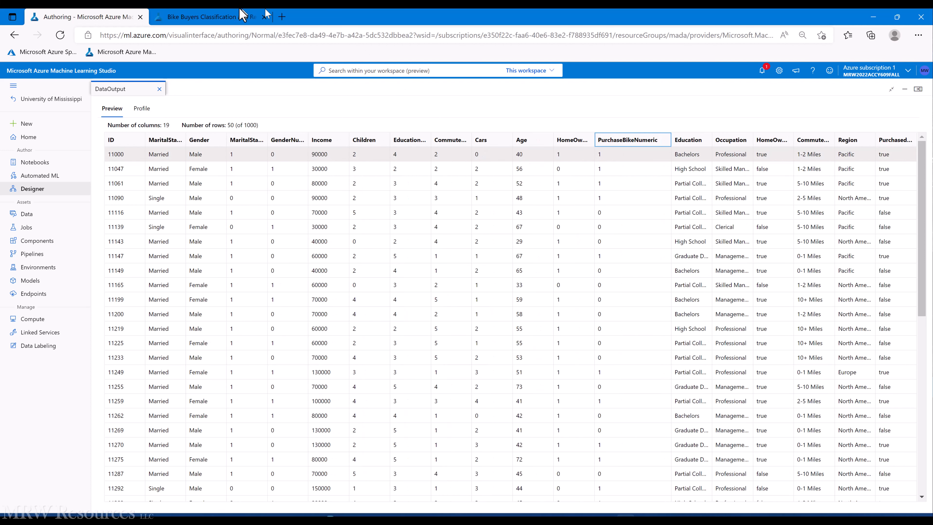
left_click(917, 89)
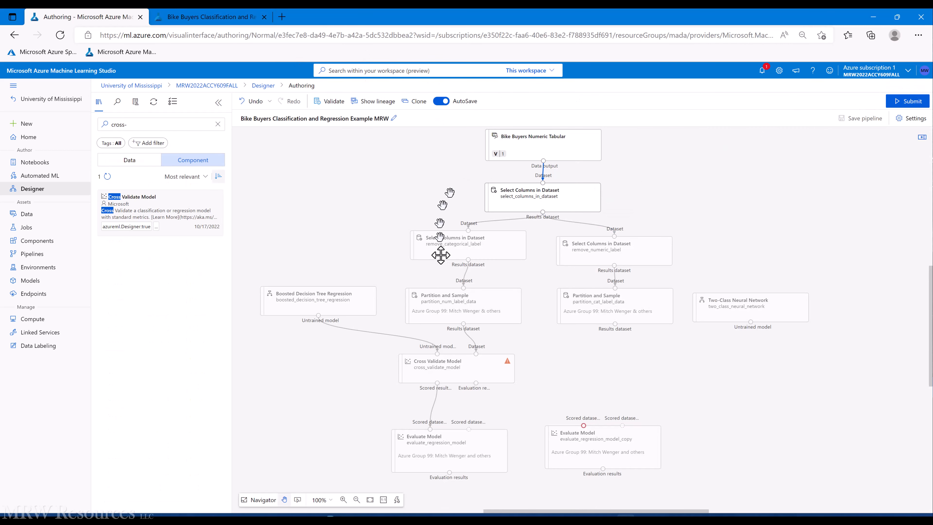
Step: Choose PurchaseBikeNumeric as the label column in Cross Validate Model's parameters
left_click(464, 372)
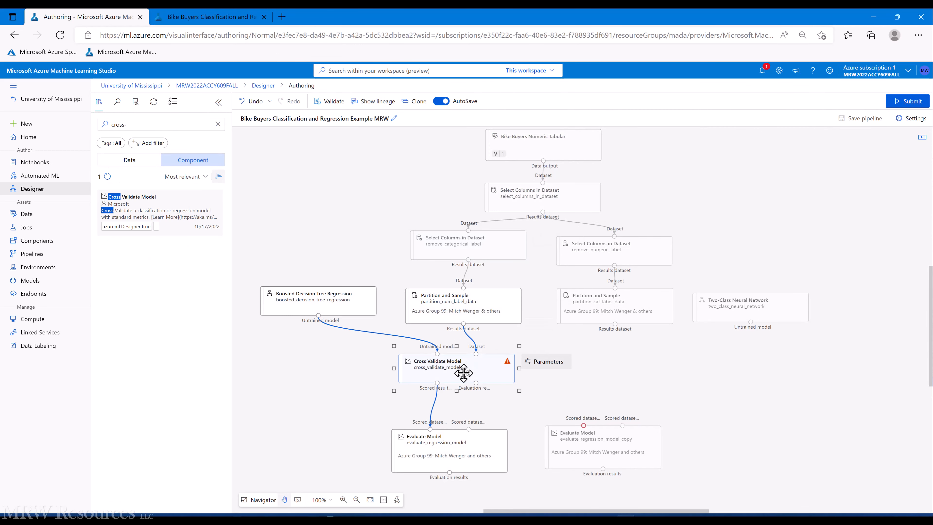
double_click(463, 372)
left_click(906, 161)
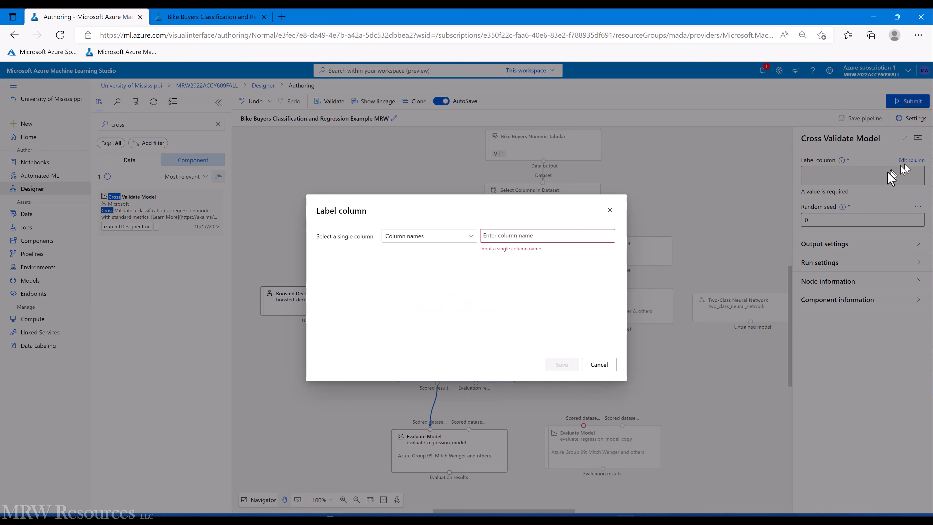
left_click(521, 234)
type("PurchaseBikeNumeric")
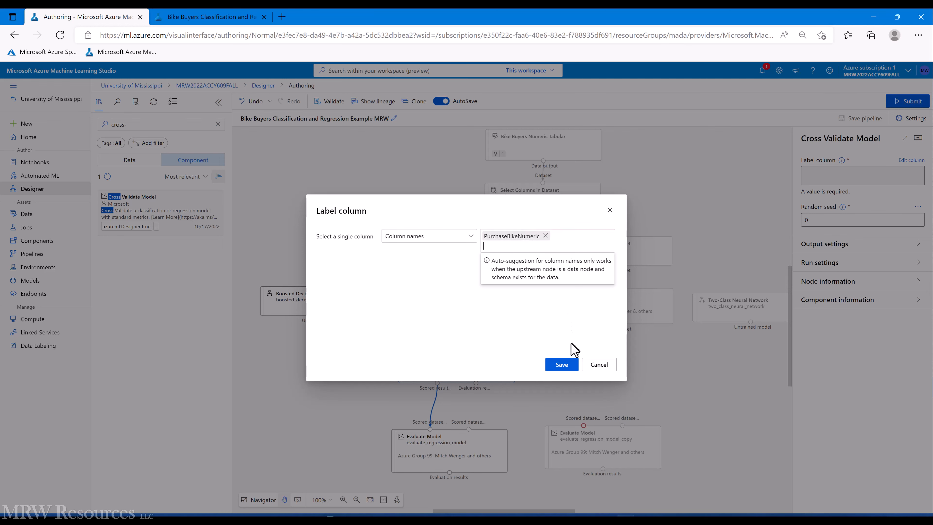
left_click(561, 365)
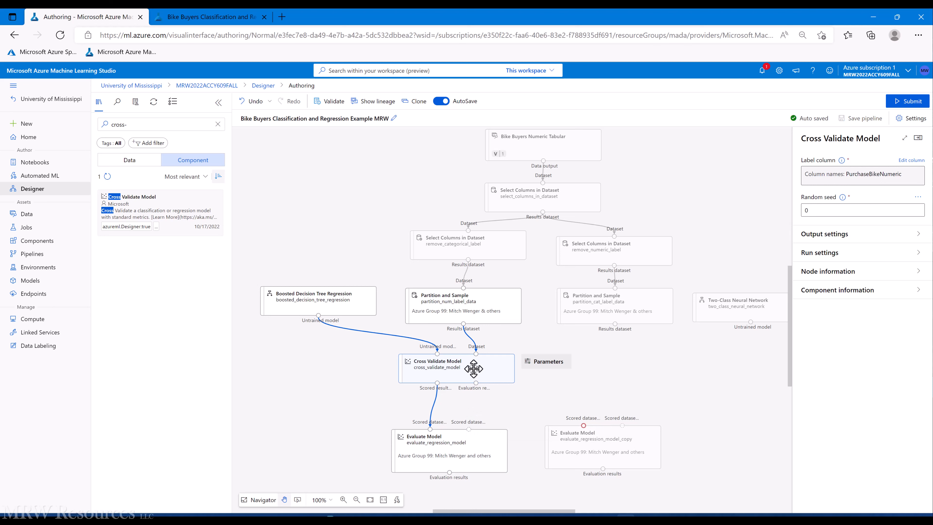
left_click(812, 271)
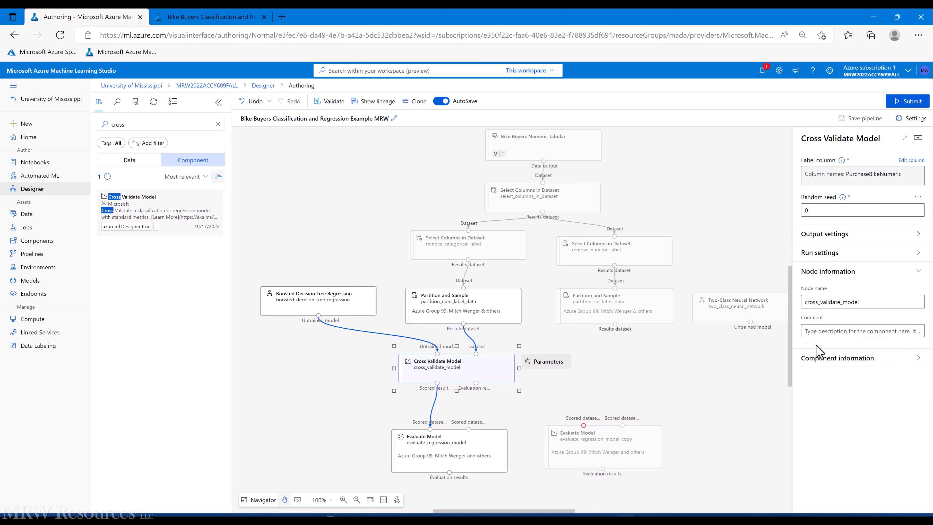
Step: Rename the node cross_validate_numeric_model and add the Azure Group 99 comment listing the members
left_click(857, 302)
key("BackSpace")
key("BackSpace")
key("BackSpace")
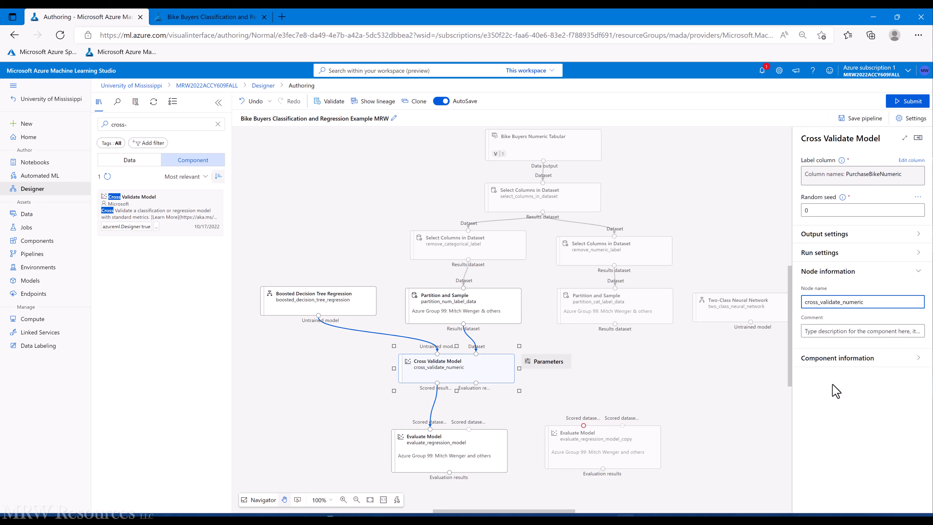
type("numeric_model")
left_click(823, 332)
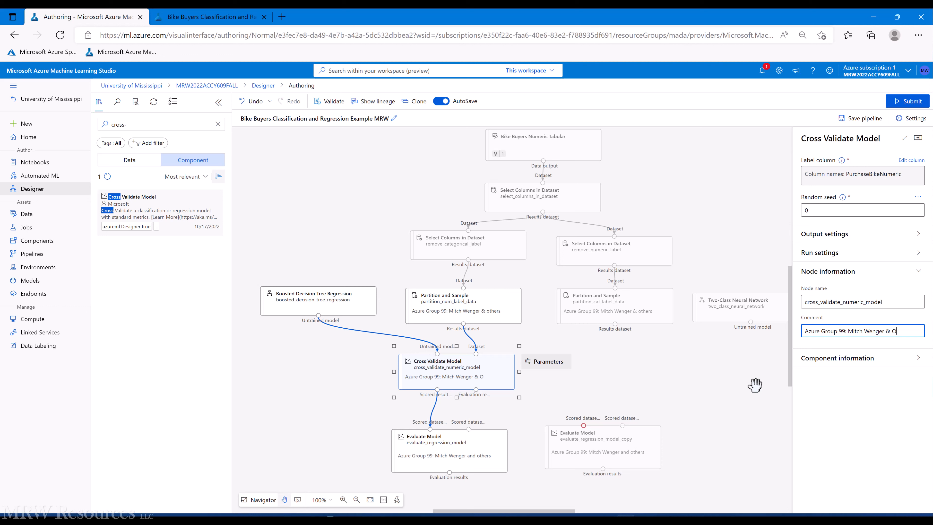
left_click(742, 384)
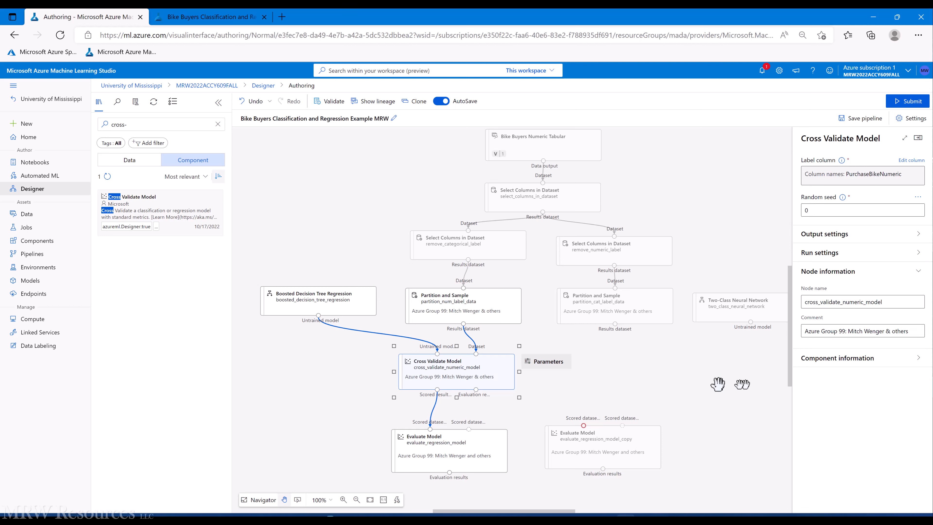
Step: Paste a copy of the cross-validation node and wire partition_cat_label_data, Two-Class Neural Network and evaluate_regression_model_copy
left_click(488, 375)
key("ctrl+v")
left_click_drag(533, 399, 598, 375)
left_click_drag(614, 323, 633, 351)
left_click_drag(750, 322, 595, 349)
left_click_drag(594, 385, 584, 425)
Step: Rename the copied node to cross_validate_categorical_model
left_click(595, 372)
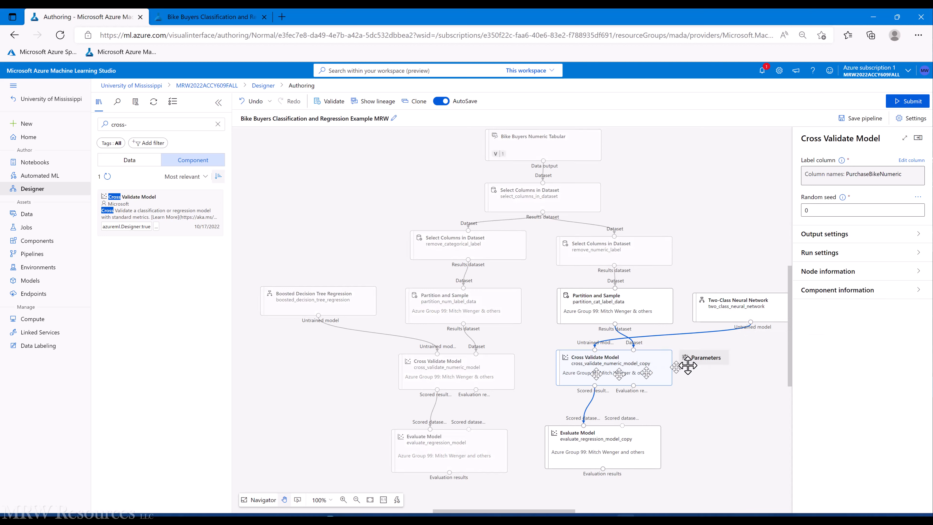
left_click(822, 272)
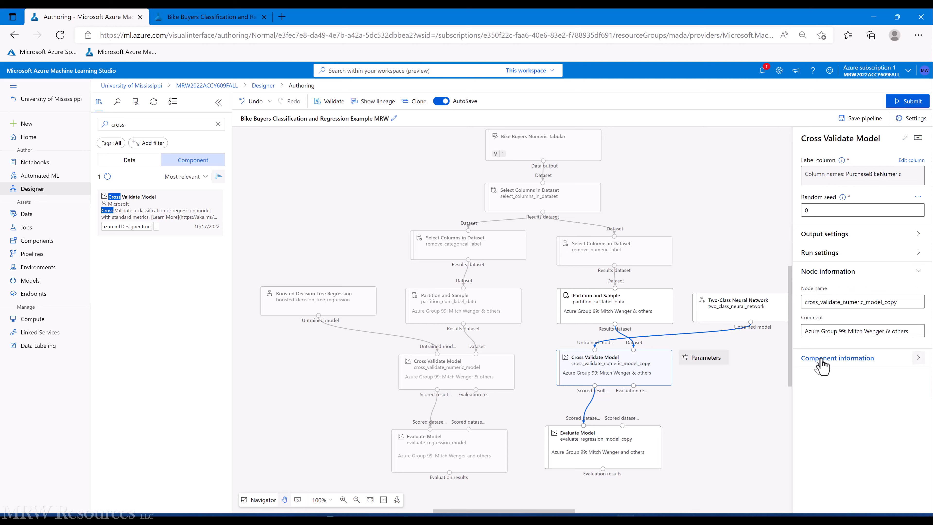
double_click(854, 301)
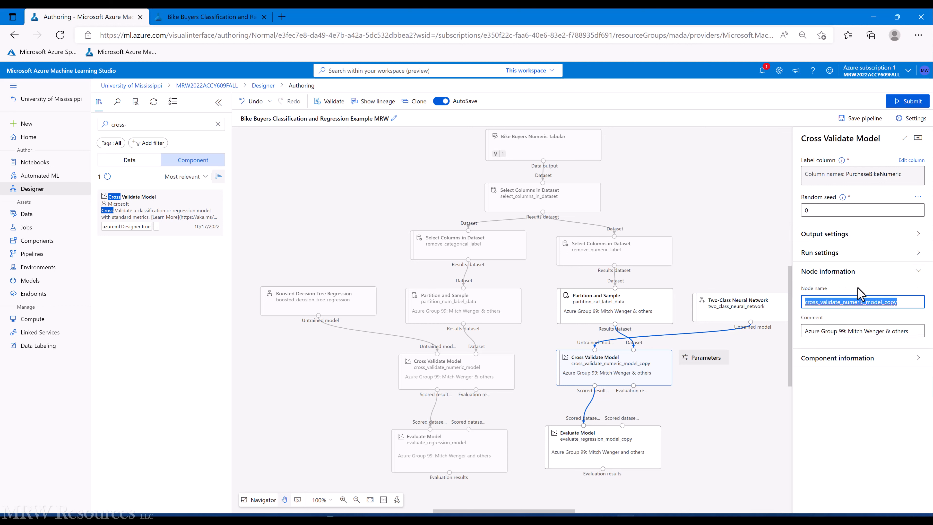
left_click(843, 301)
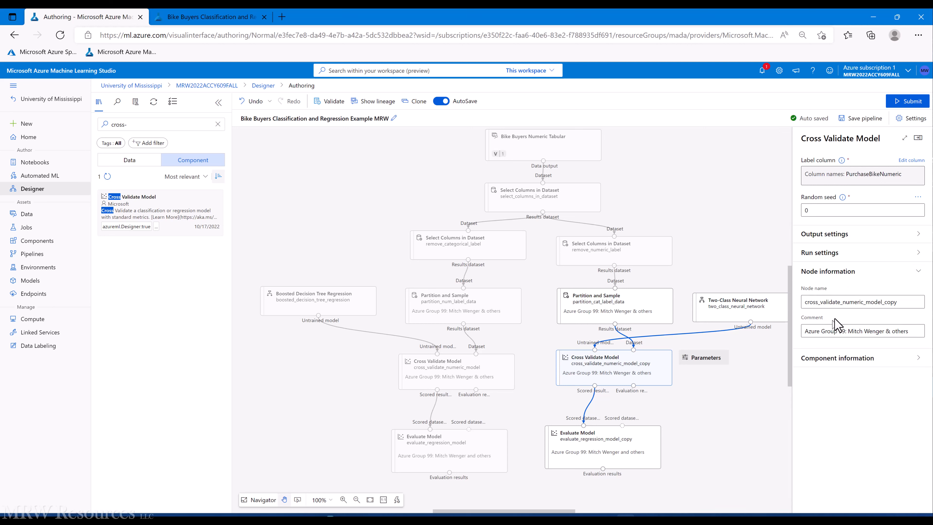
left_click(843, 301)
type("categorical")
key("Delete")
key("Delete")
key("Delete")
key("Delete")
key("Delete")
key("Delete")
key("Delete")
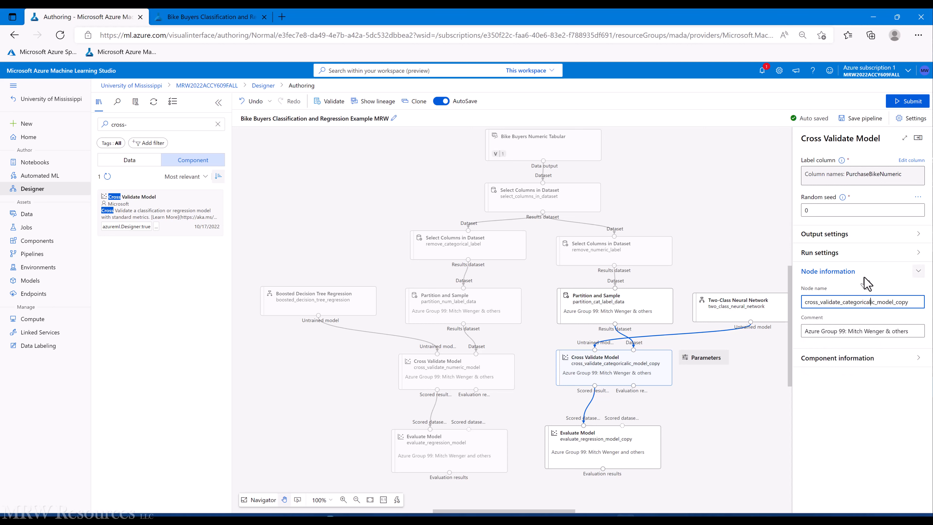
key("Right")
key("Delete")
key("Delete")
key("Delete")
key("Delete")
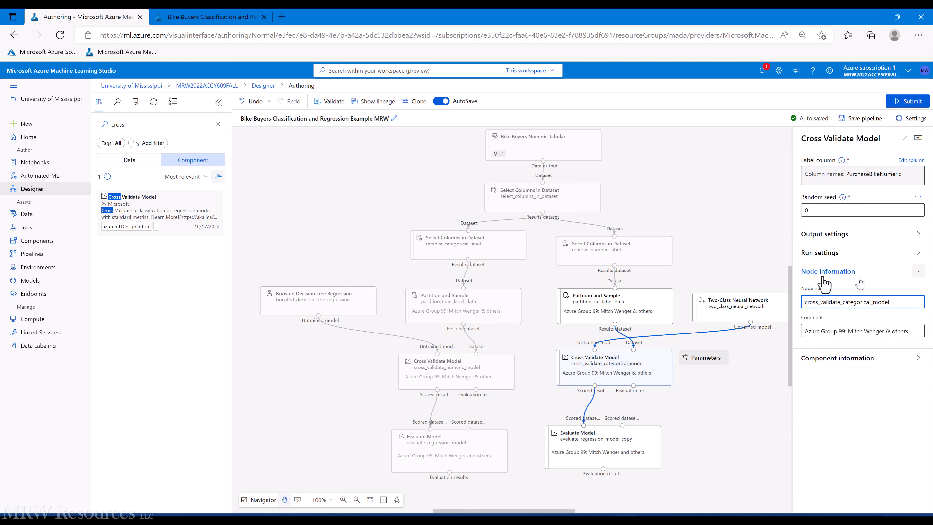
left_click(729, 271)
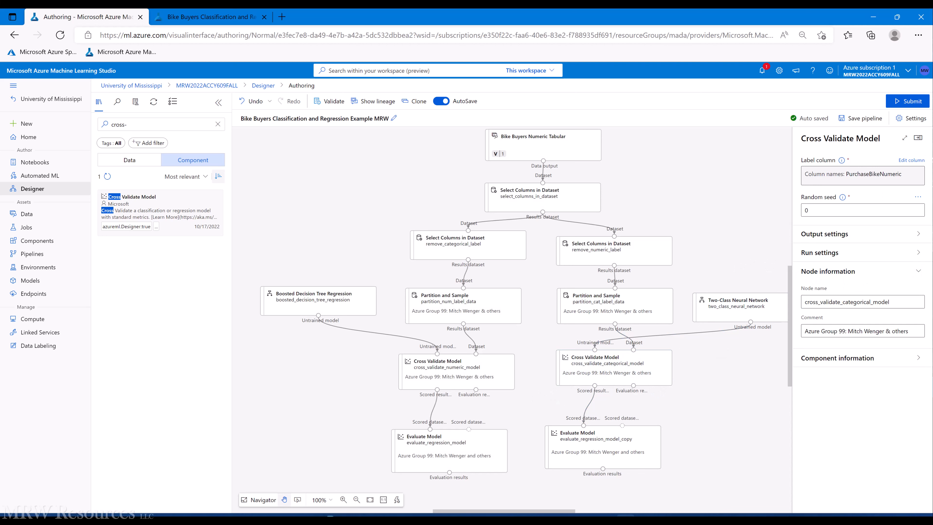
left_click(918, 138)
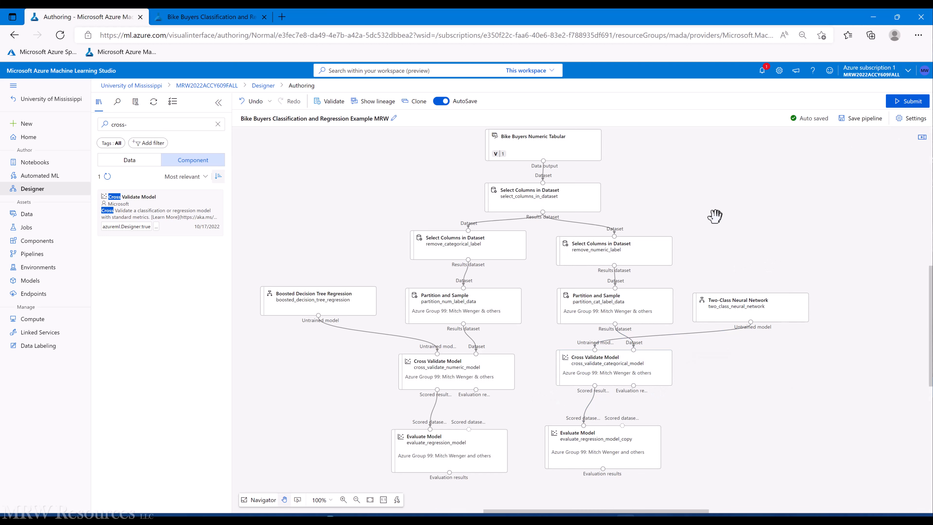
Step: Submit the pipeline job, which fails at cross_validate_categorical_model, and return to the draft
left_click(909, 103)
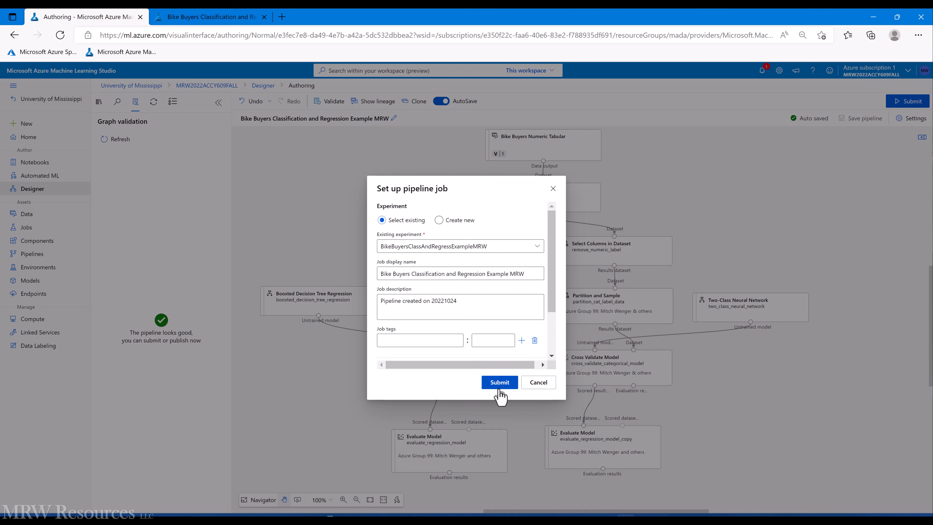
left_click(499, 386)
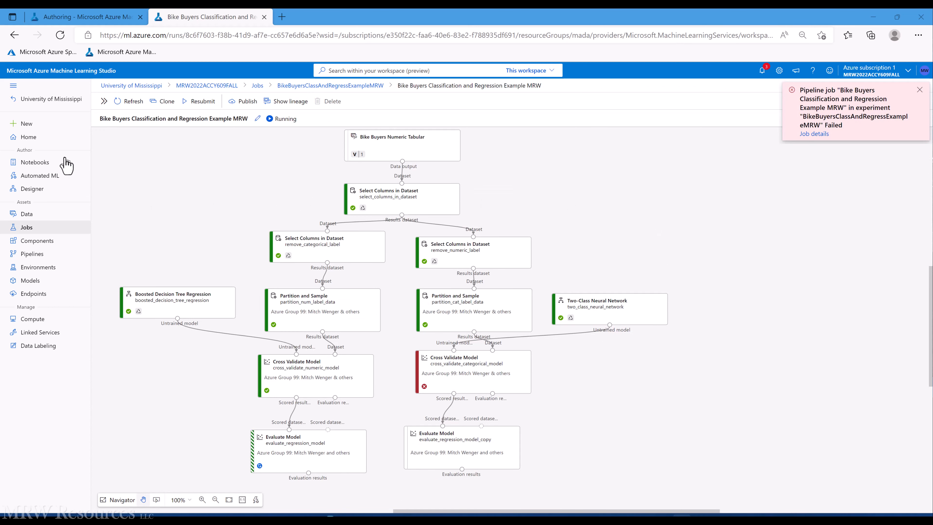
left_click(56, 15)
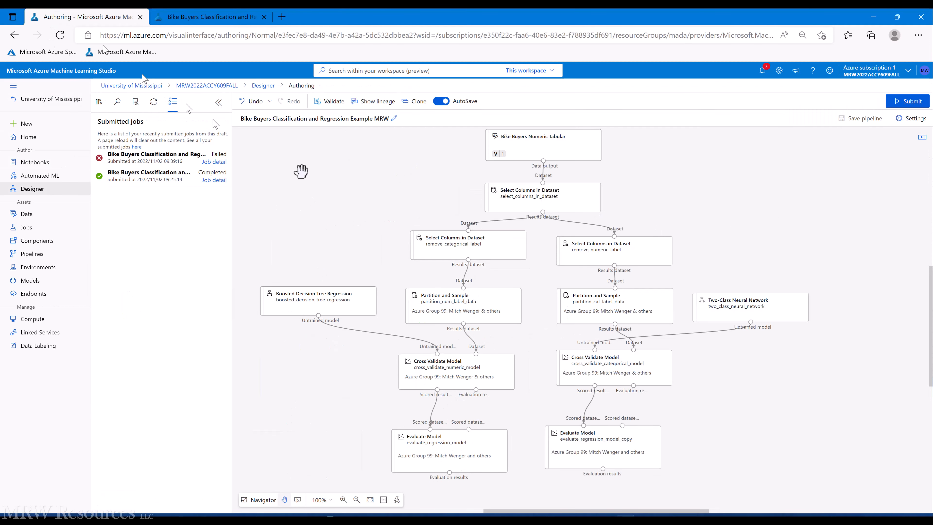
Step: Replace the categorical node's label column PurchaseBikeNumeric with PurchasedBike and save
left_click(604, 369)
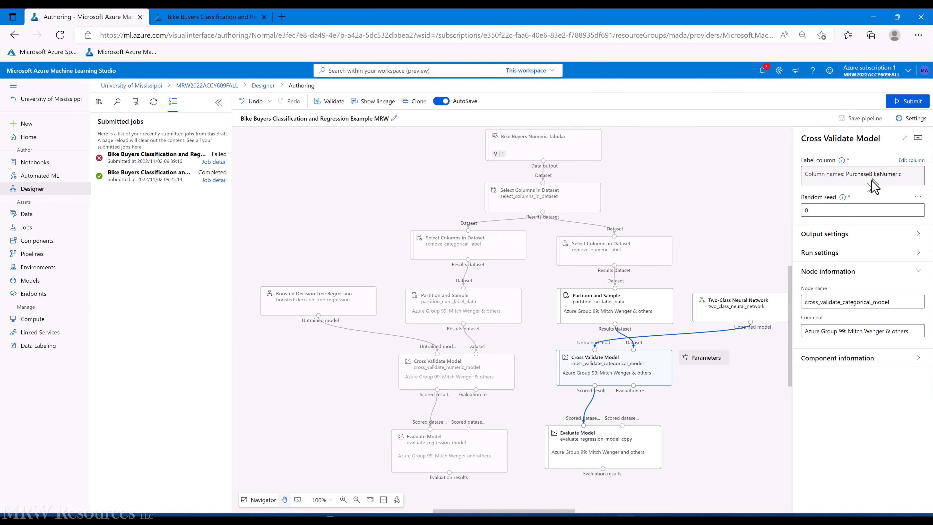
left_click(907, 162)
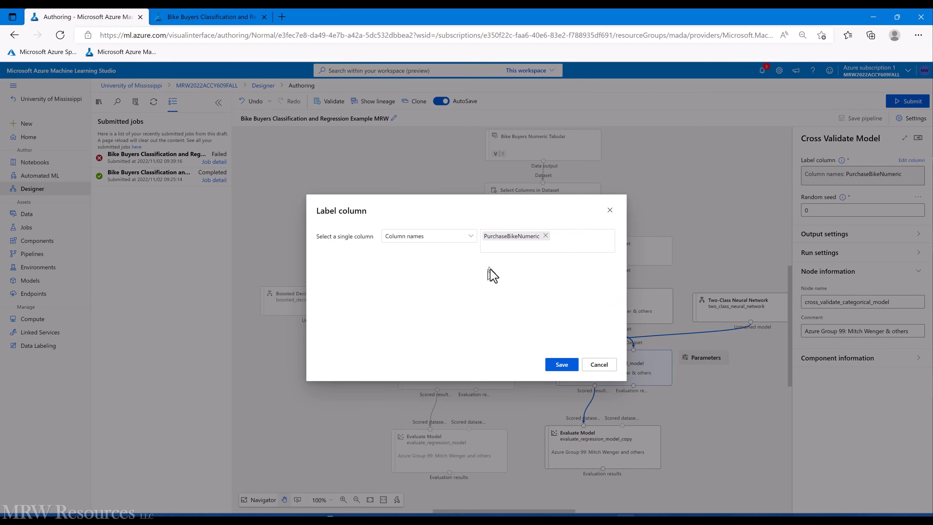
left_click(545, 235)
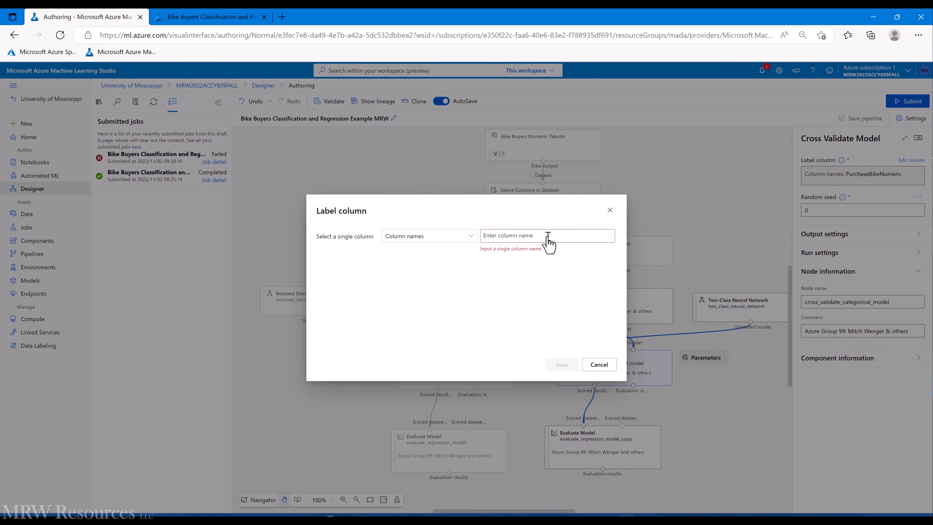
left_click(490, 239)
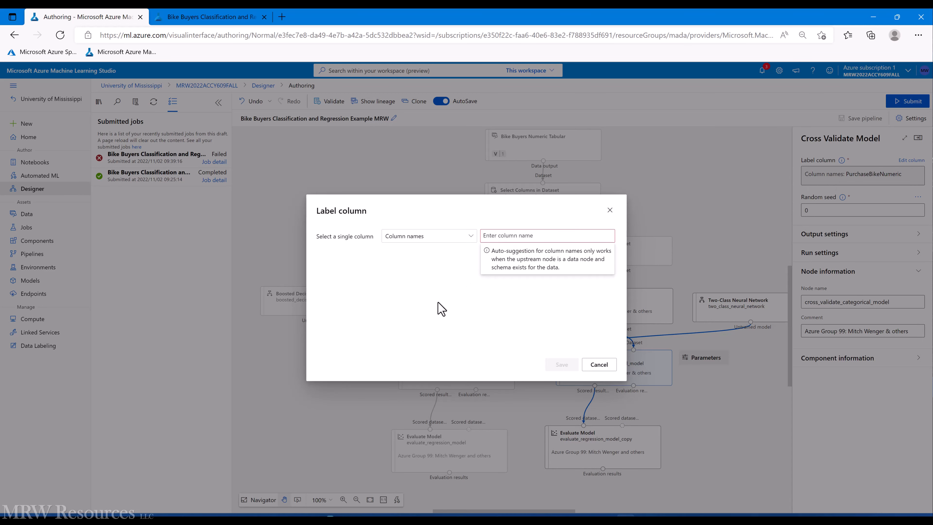
type("PurchasedBike")
key("Return")
left_click(561, 364)
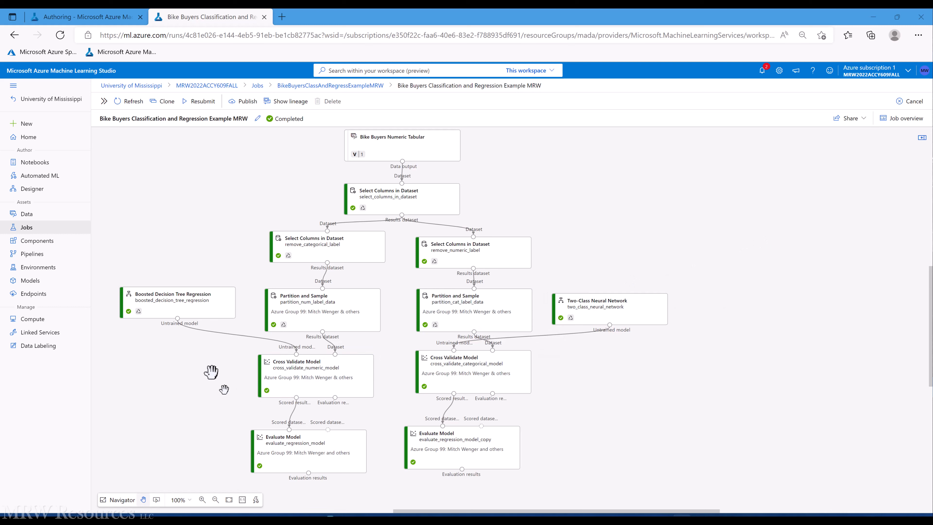
Step: Preview the numeric cross-validation's Scored results and Evaluation results by fold in a full-page panel
left_click(308, 376)
right_click(308, 377)
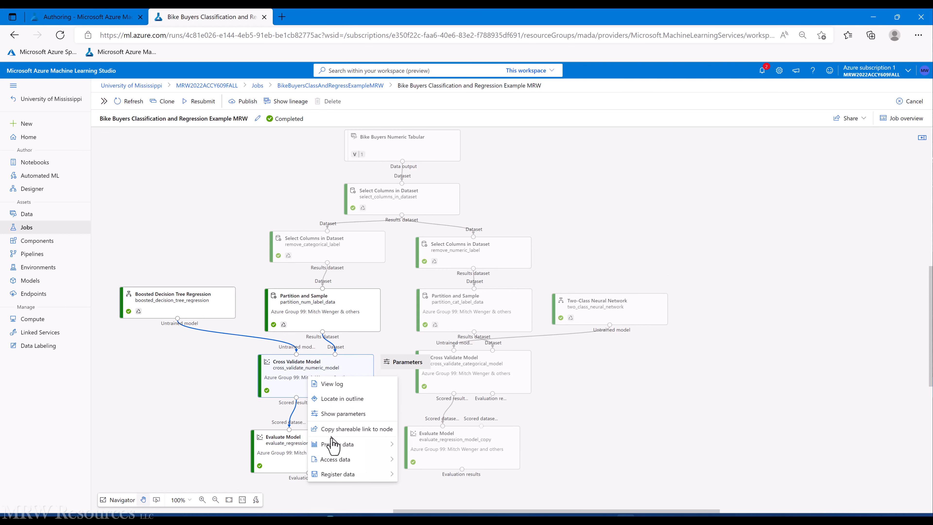
mouse_move(332, 445)
left_click(414, 444)
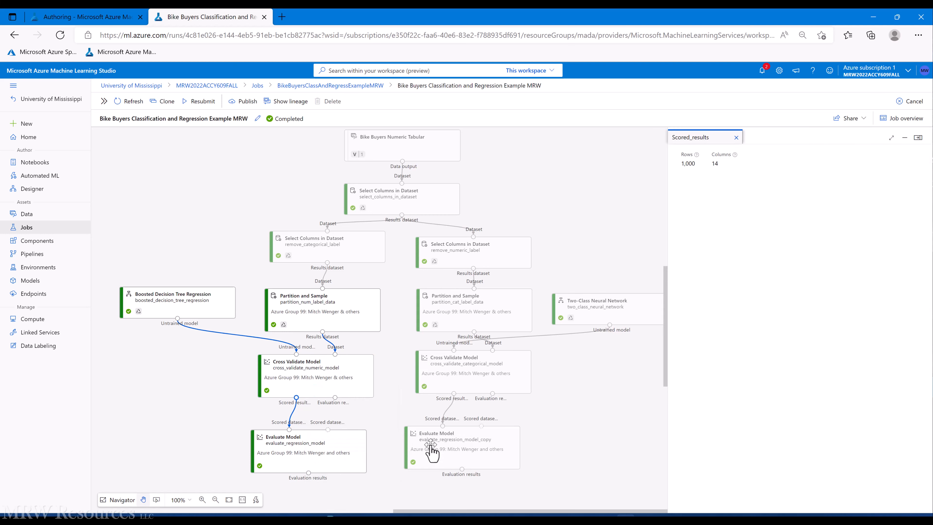
mouse_move(316, 377)
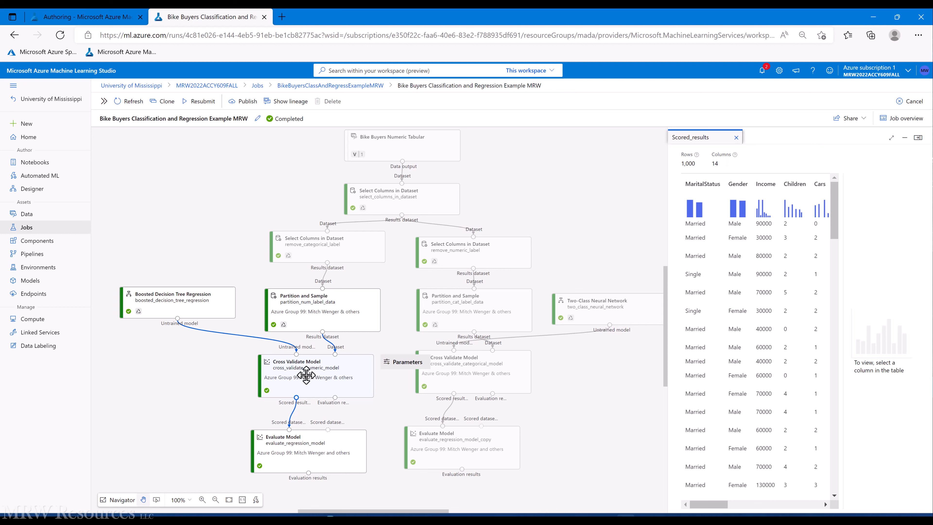
right_click(306, 374)
mouse_move(344, 442)
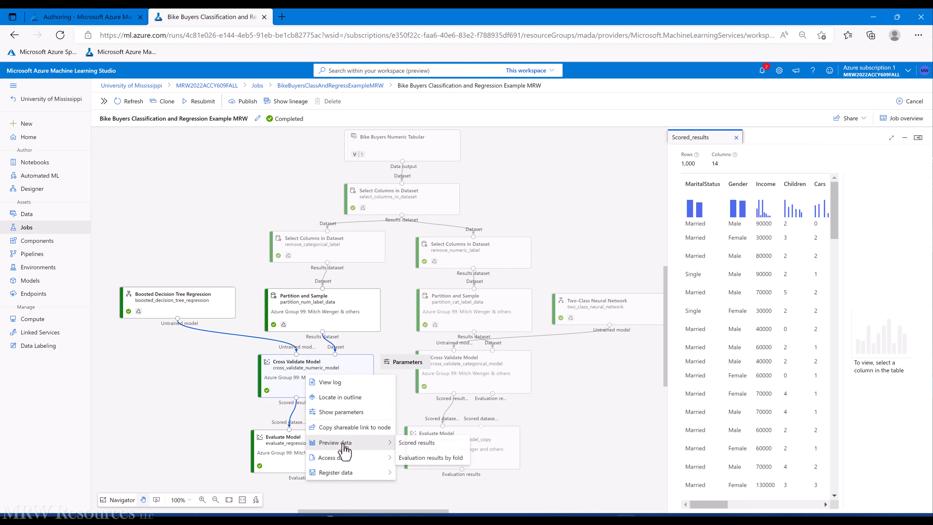
left_click(423, 457)
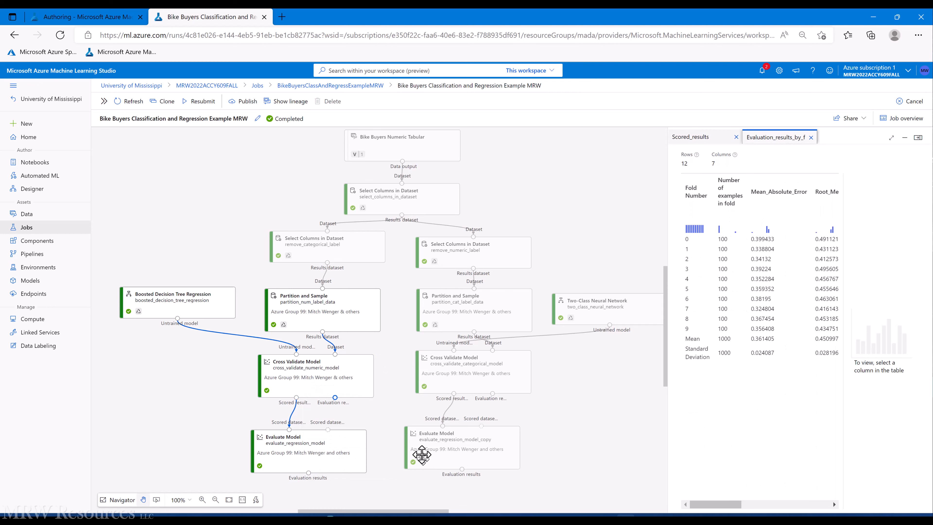
left_click(890, 137)
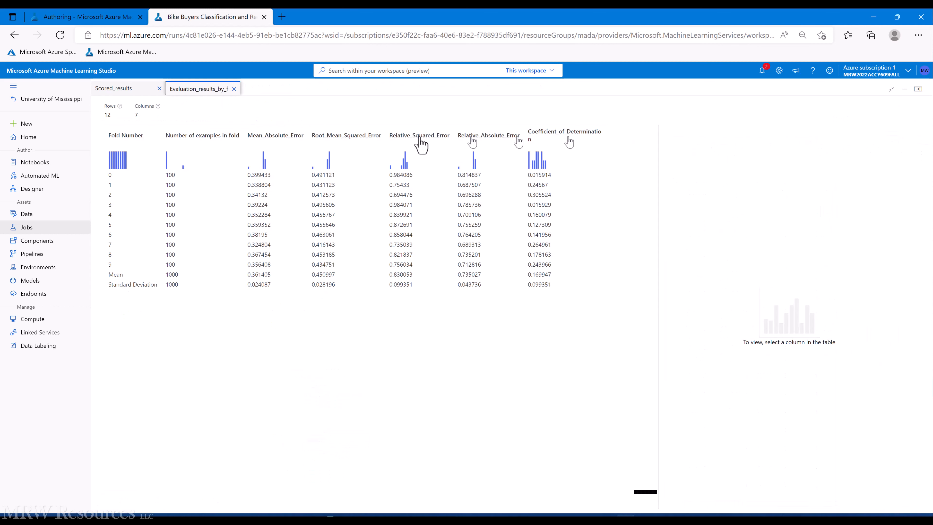
left_click(110, 89)
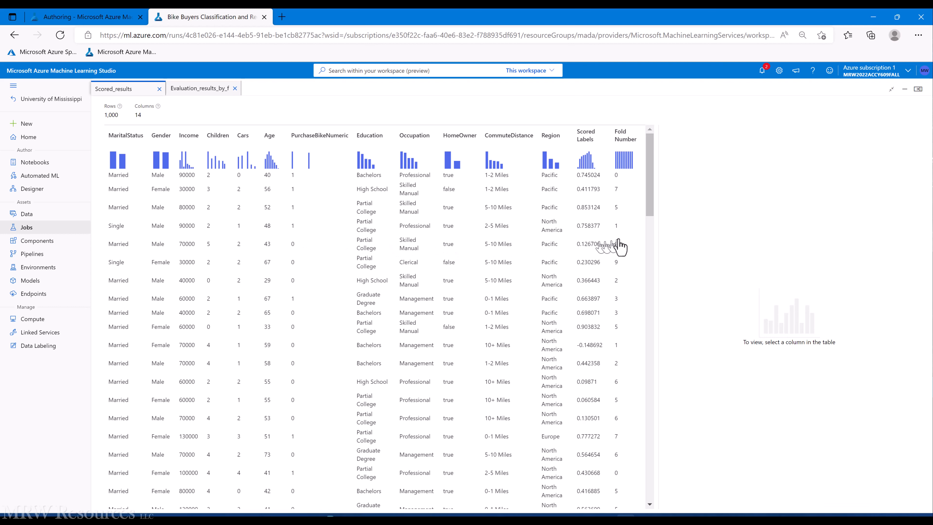
Step: Scroll the 1,000-row scored results, then show the per-fold metrics with mean MAE 0.361405
scroll(651, 179, "down", 1)
left_click_drag(651, 179, 650, 143)
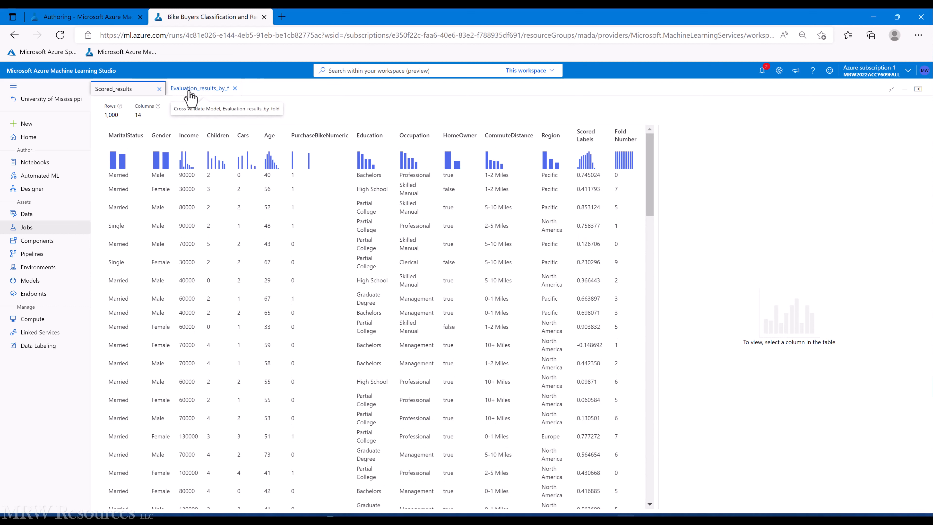
left_click(198, 91)
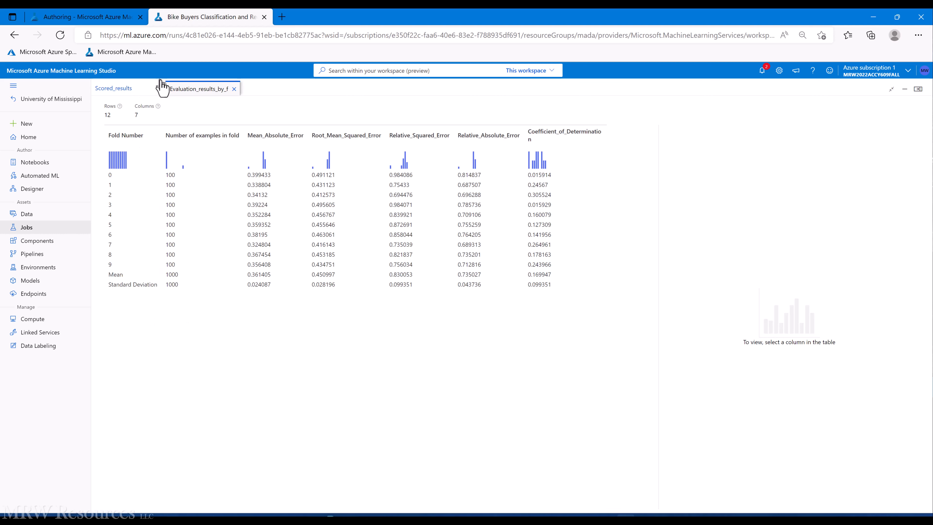
Step: Close the fold previews and open evaluate_regression_model's Evaluation results full-page
left_click(160, 89)
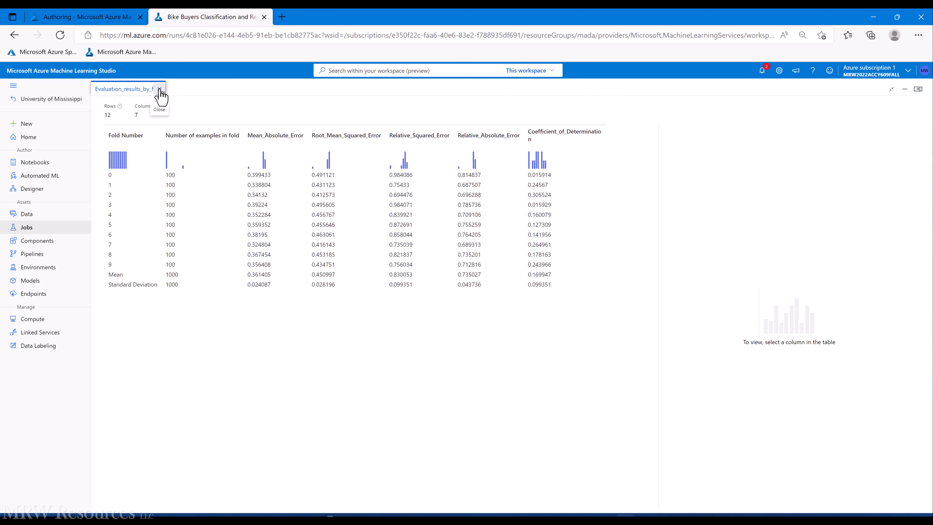
left_click(159, 89)
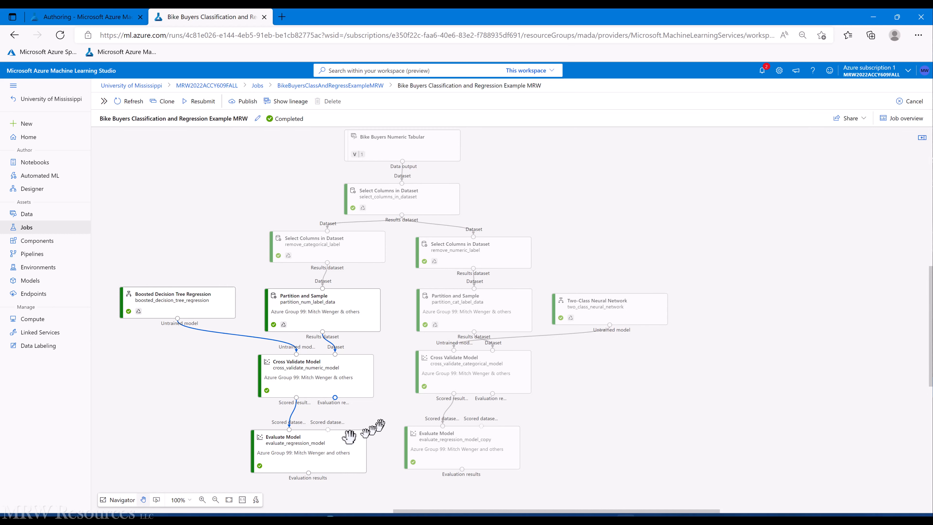
right_click(303, 453)
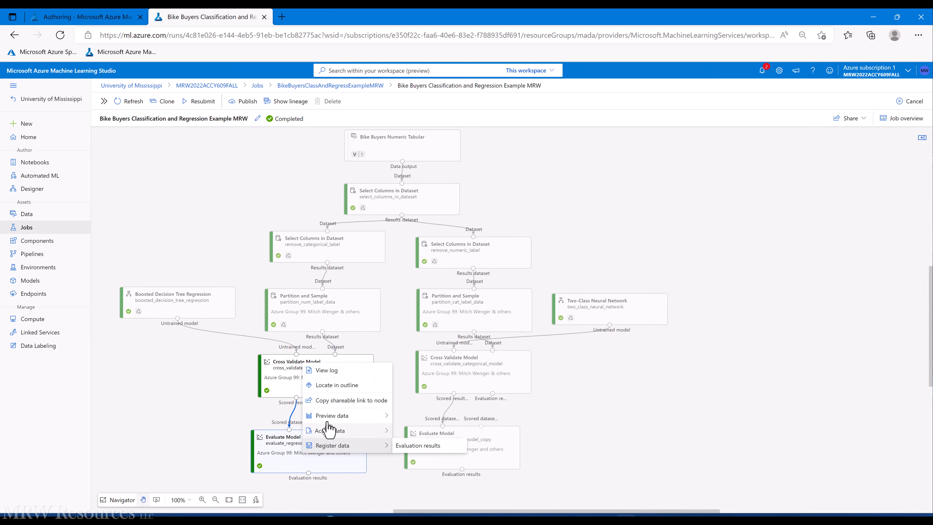
mouse_move(349, 415)
left_click(404, 419)
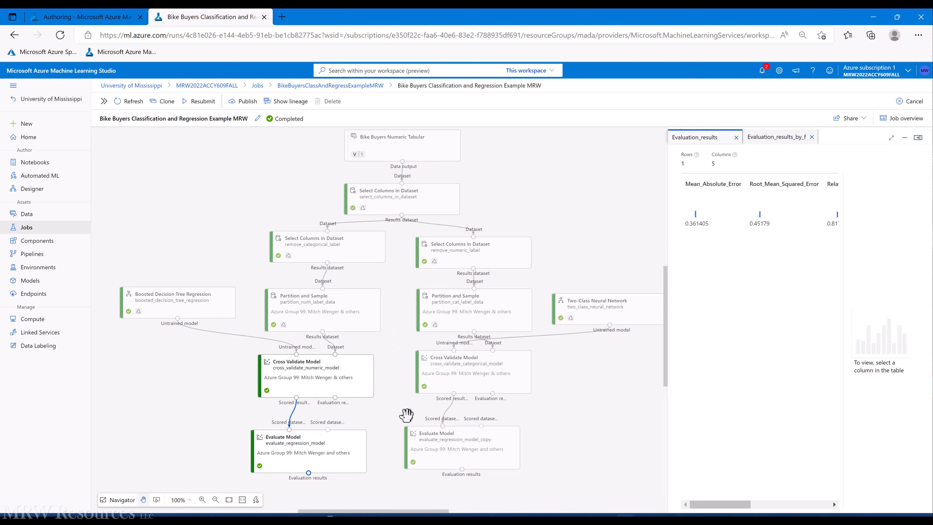
left_click(890, 137)
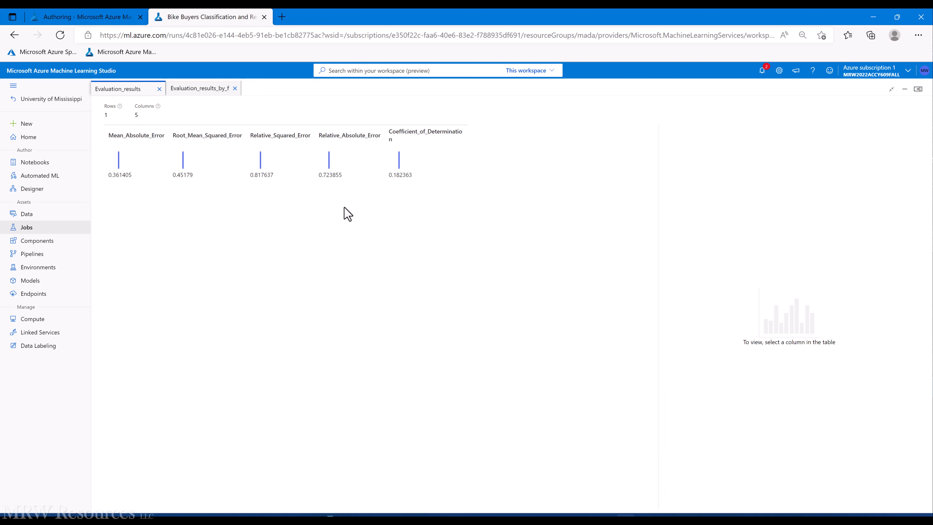
Step: Copy the Coefficient of Determination value 0.182363
double_click(401, 175)
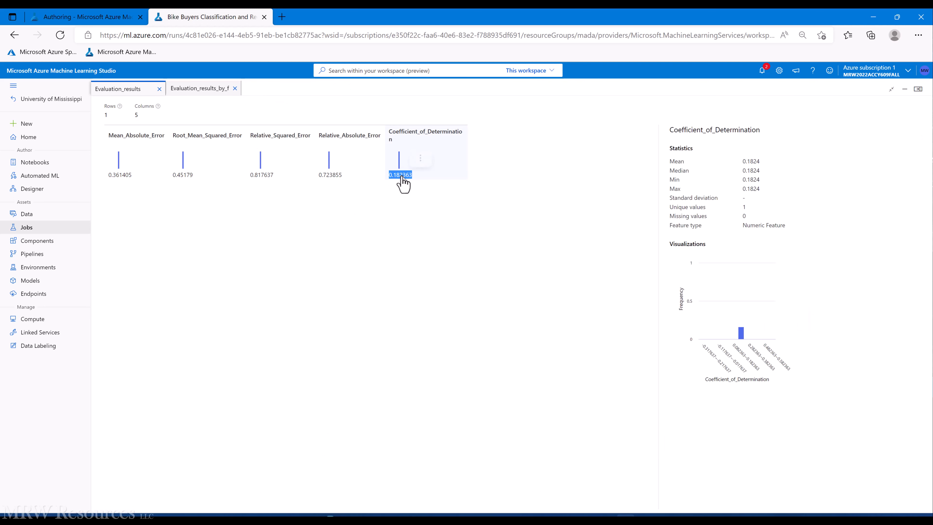
right_click(400, 175)
left_click(426, 186)
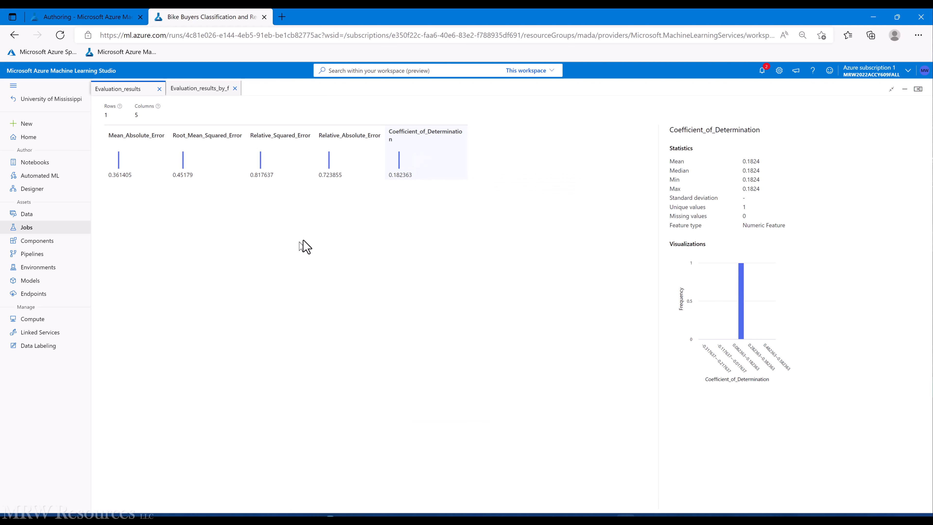
key("alt+Tab")
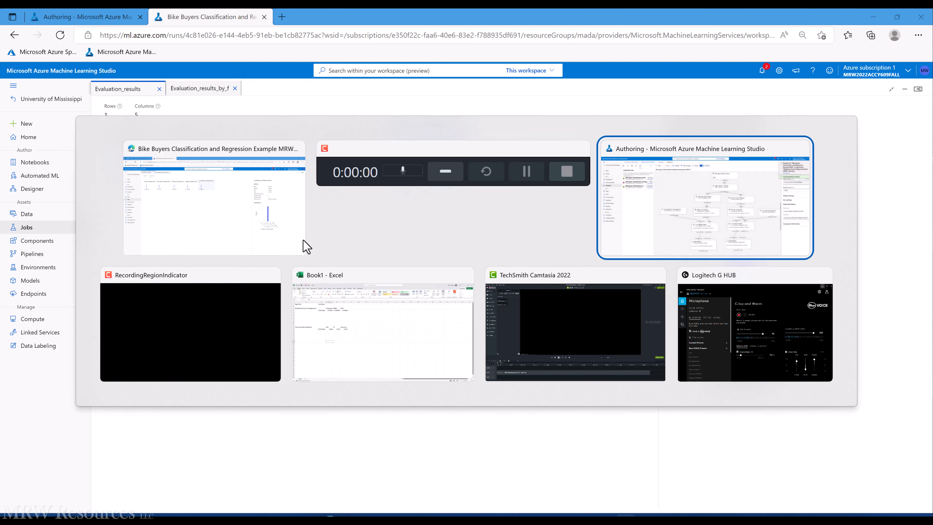
Step: Label B5 'Xvalidation' and paste R-Squared 0.182363 into C5
key("alt+Tab")
key("alt+Tab")
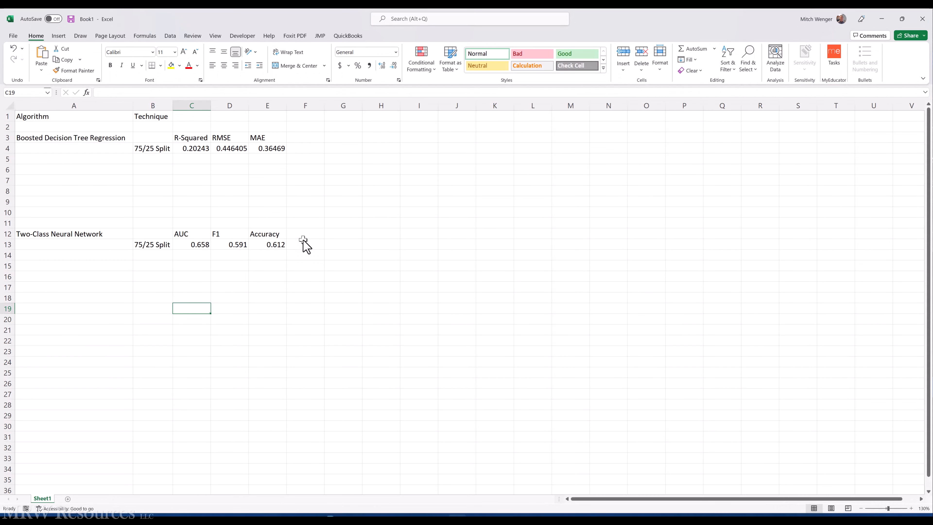
left_click(148, 158)
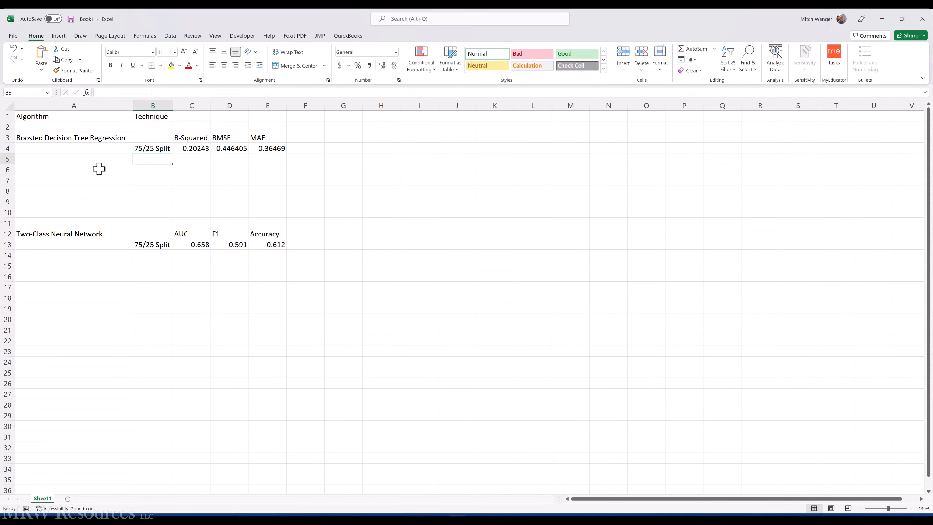
type("X")
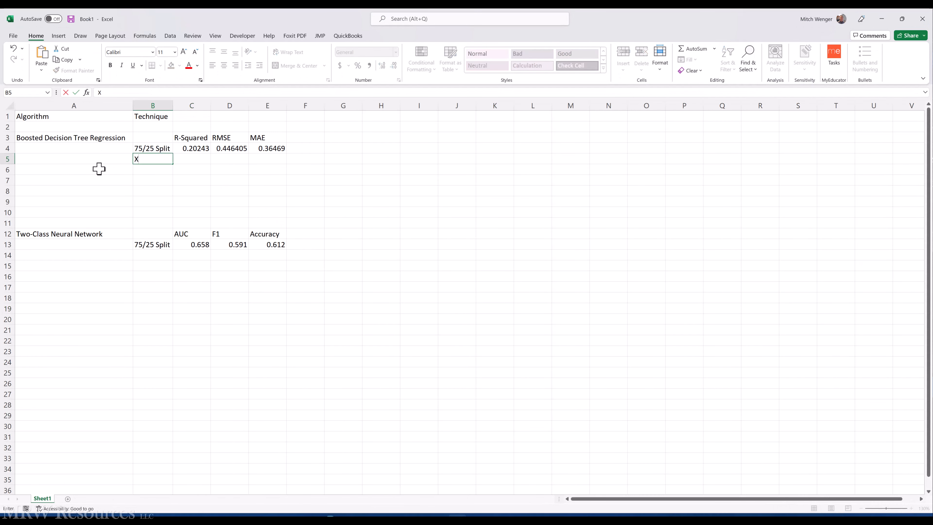
type("validation")
key("ctrl+Return")
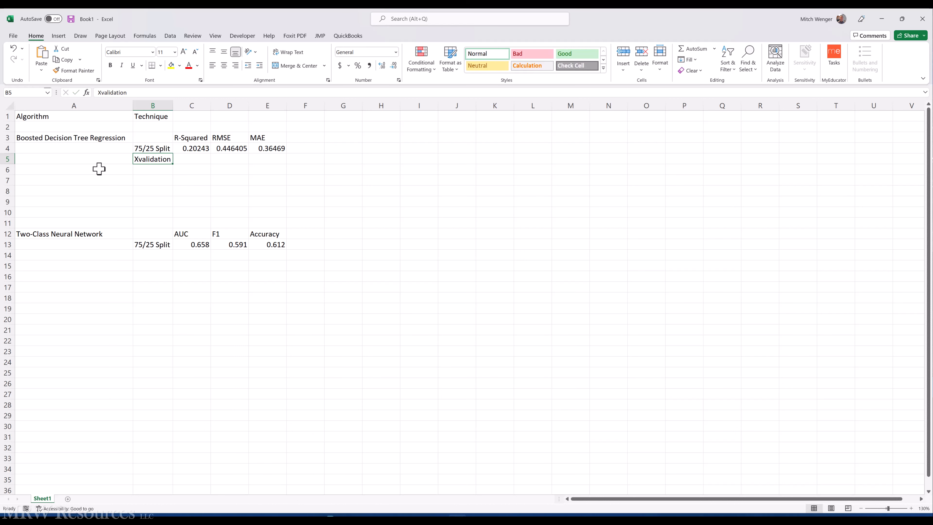
key("Right")
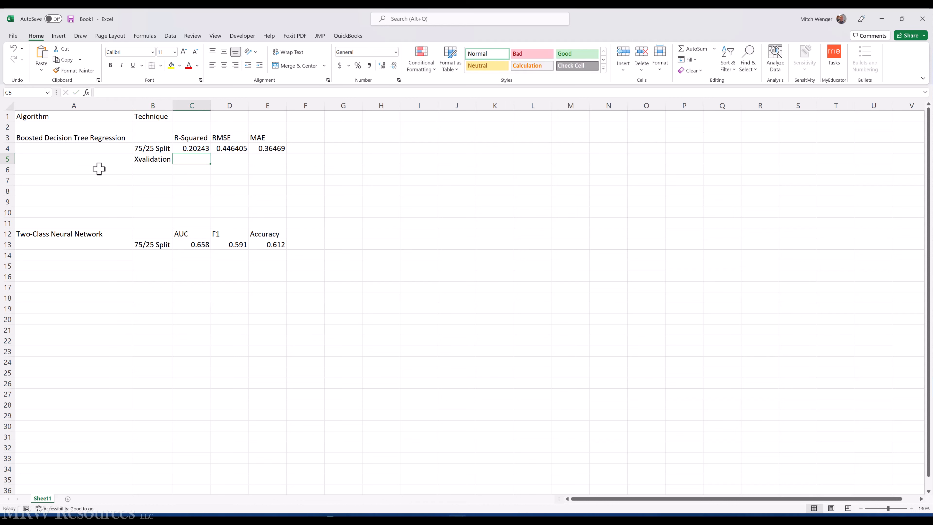
left_click(111, 95)
key("ctrl+v")
key("ctrl+Return")
Step: Copy RMSE 0.45179 from the Azure results into D5
key("Right")
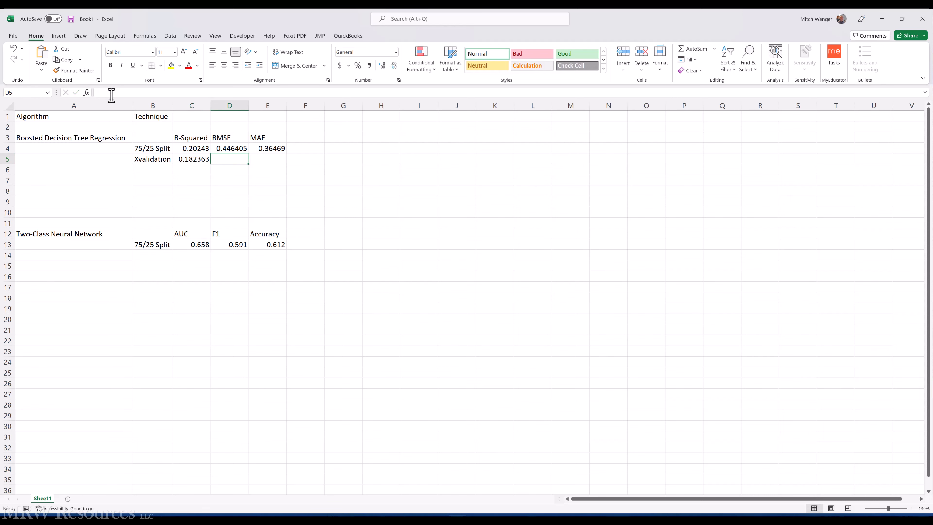
key("alt+Tab")
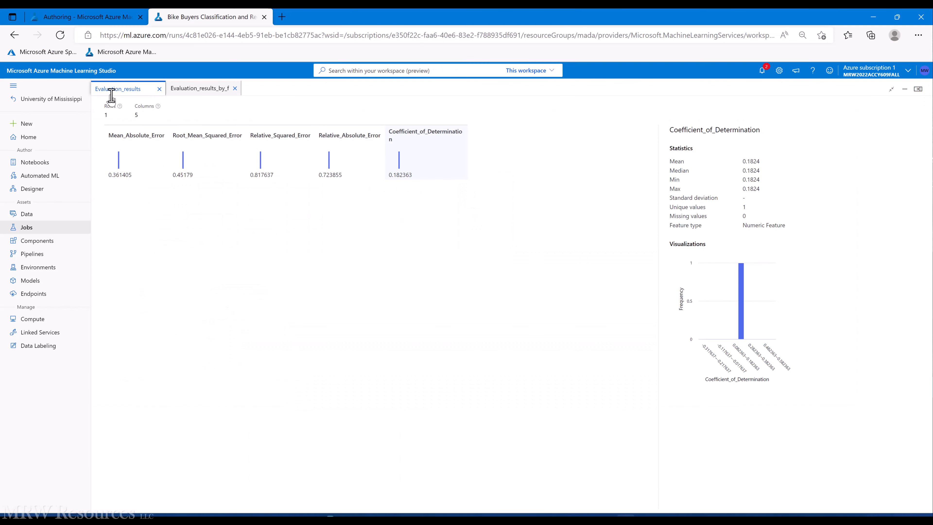
left_click(179, 173)
double_click(181, 174)
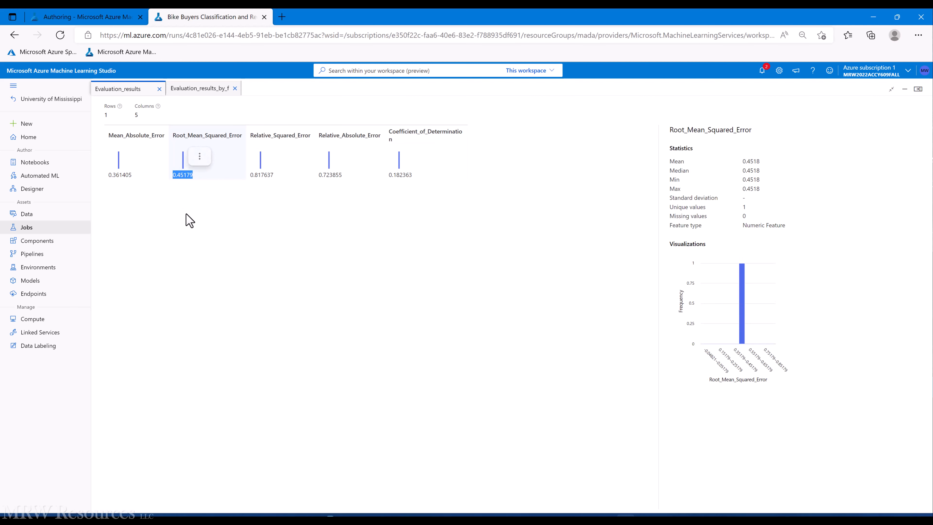
key("ctrl+c")
key("alt+Tab")
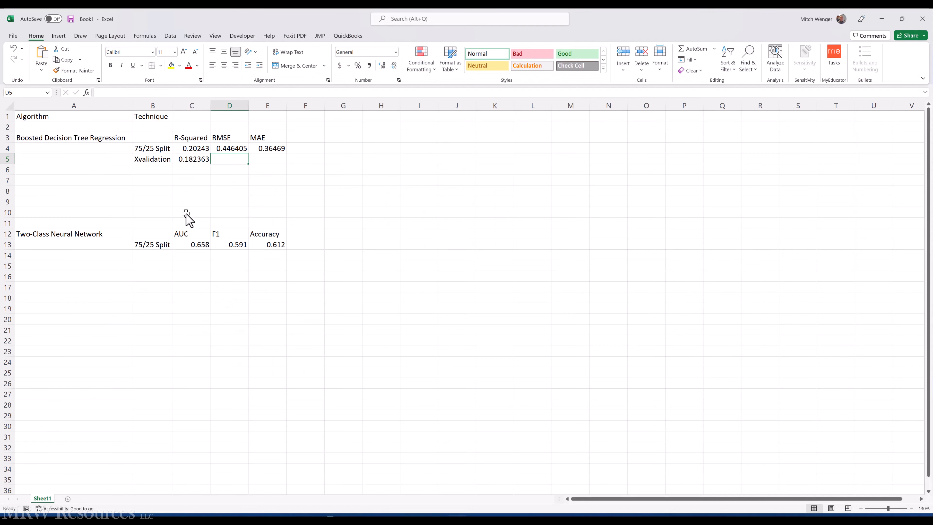
left_click(127, 92)
key("ctrl+v")
key("ctrl+Return")
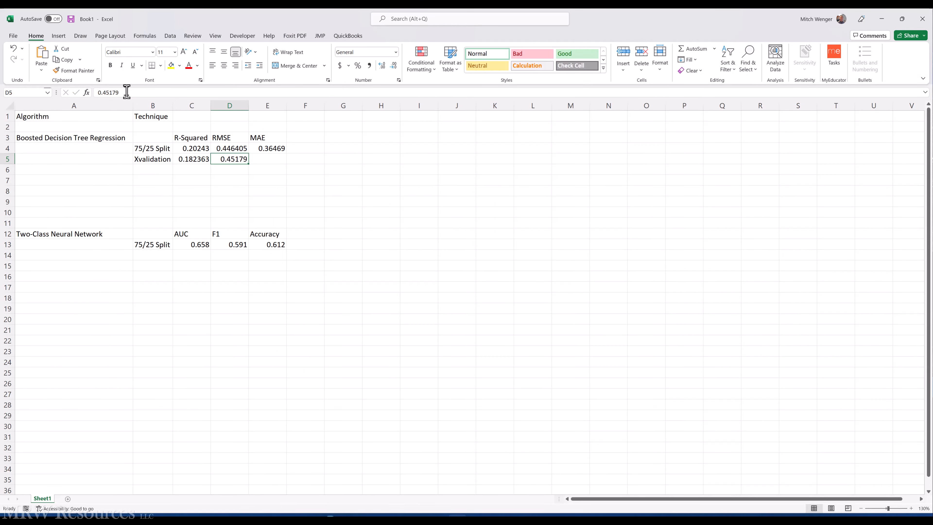
Step: Copy MAE 0.361405 into E5, then close Azure's Evaluation_results preview
key("alt+Tab")
double_click(125, 175)
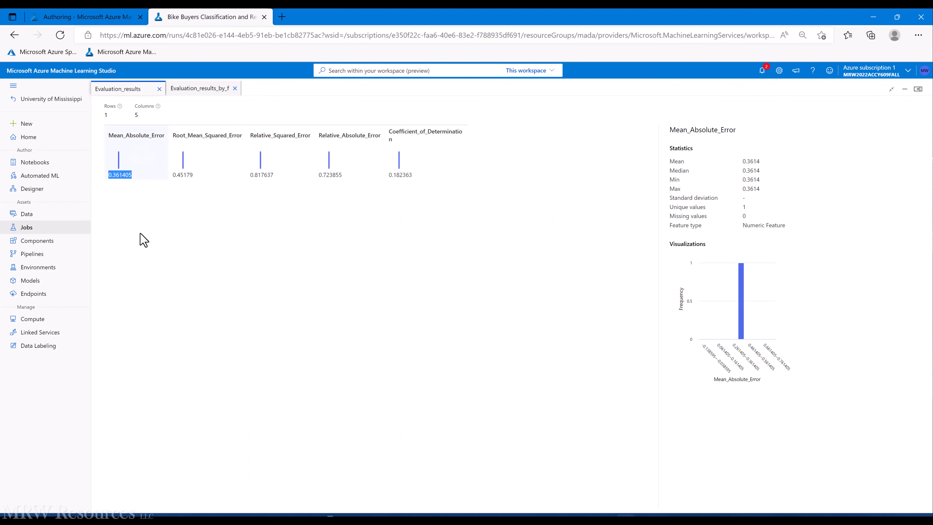
key("alt+Tab")
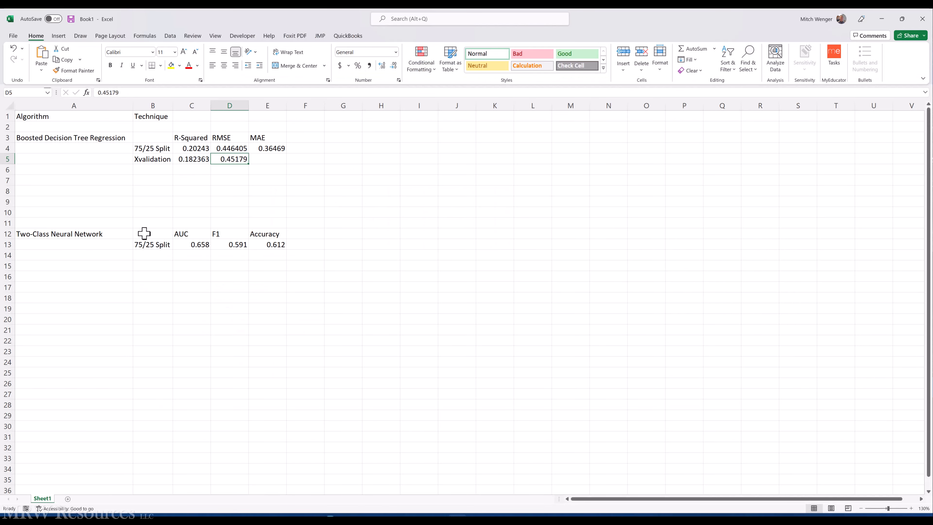
key("Right")
left_click(113, 93)
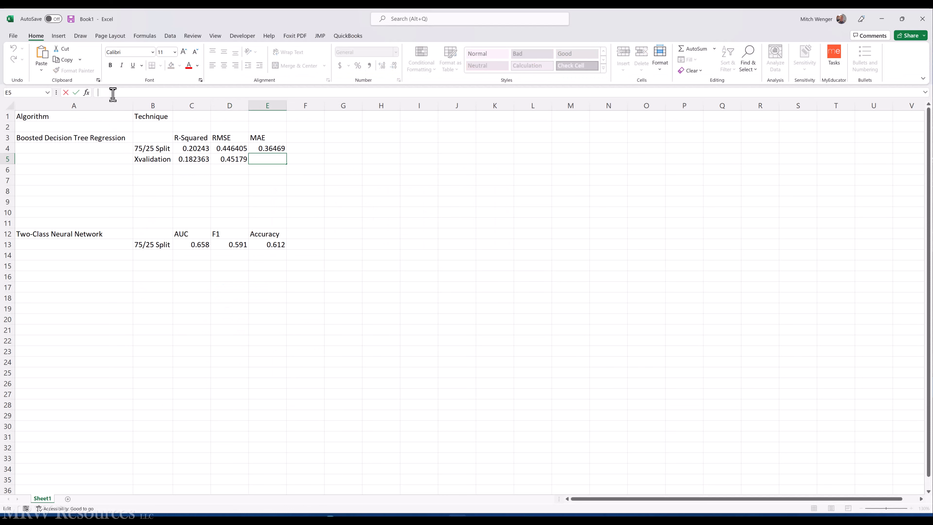
key("ctrl+v")
key("Return")
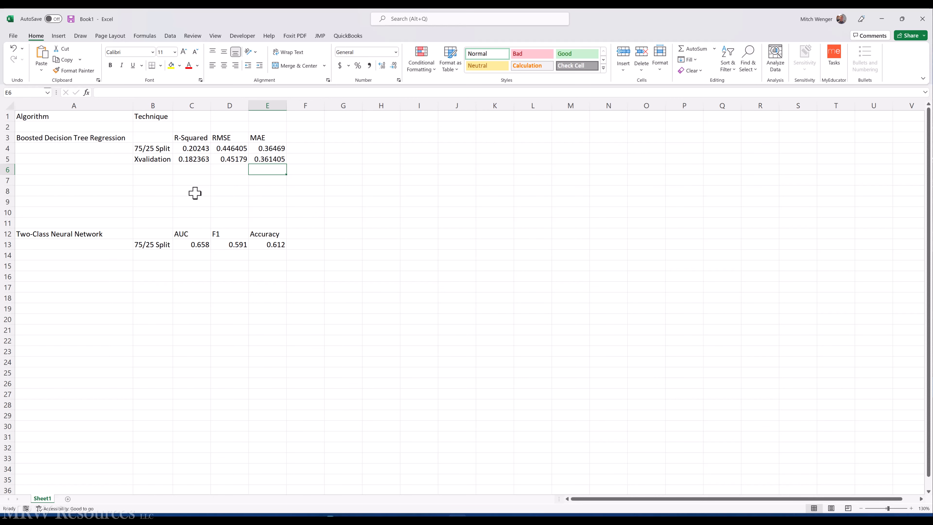
key("alt+Tab")
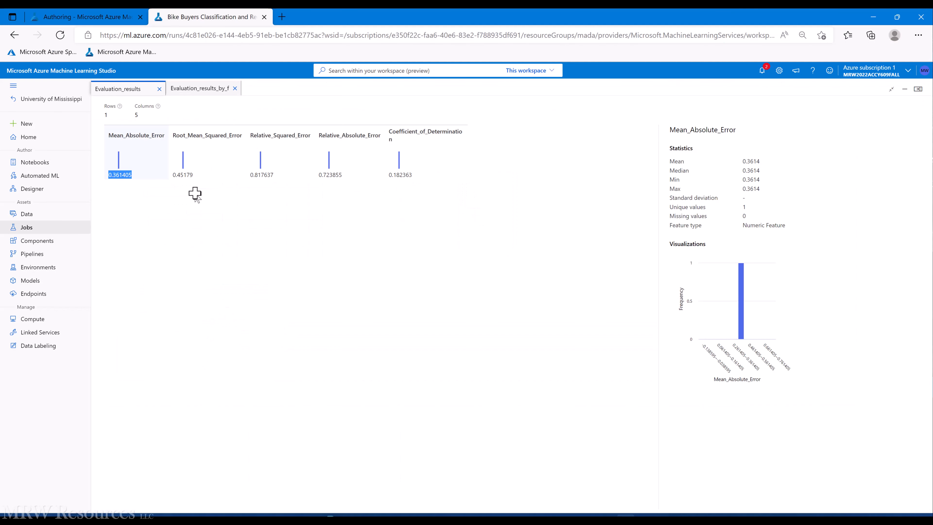
left_click(160, 90)
Step: Close the old previews and open the neural network cross-validation's Scored results preview
left_click(159, 89)
left_click(159, 90)
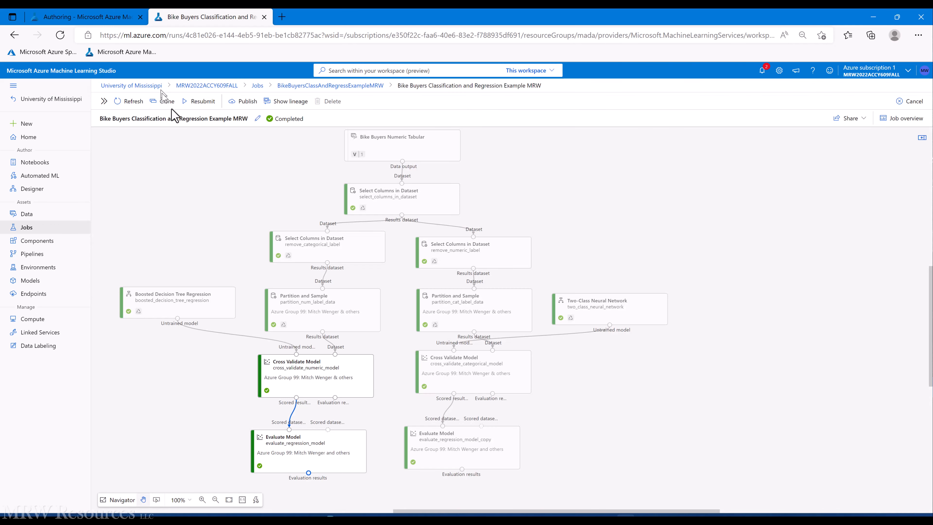
scroll(548, 386, "down", 1)
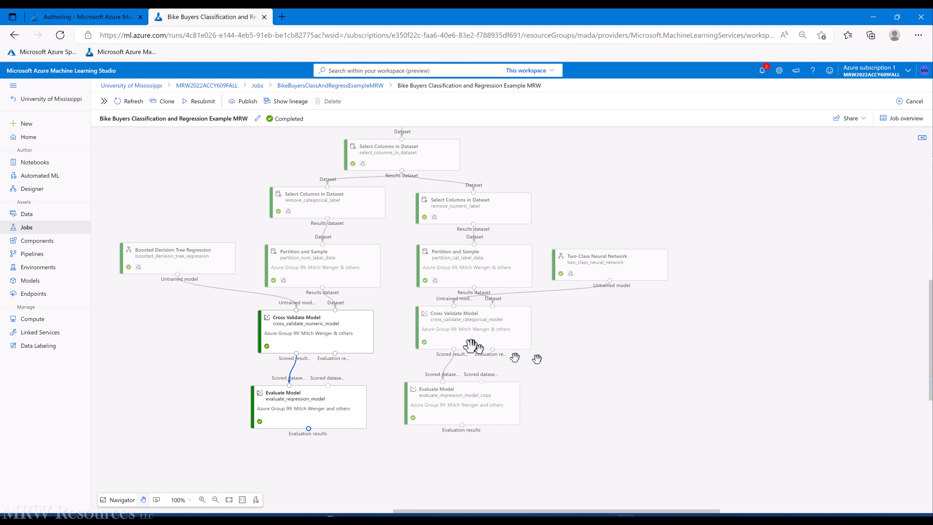
left_click(457, 335)
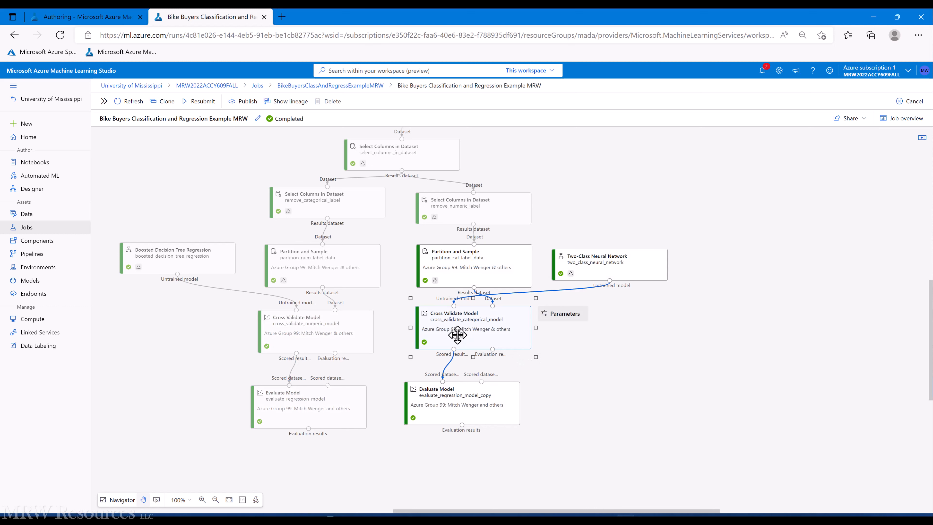
right_click(457, 335)
mouse_move(487, 404)
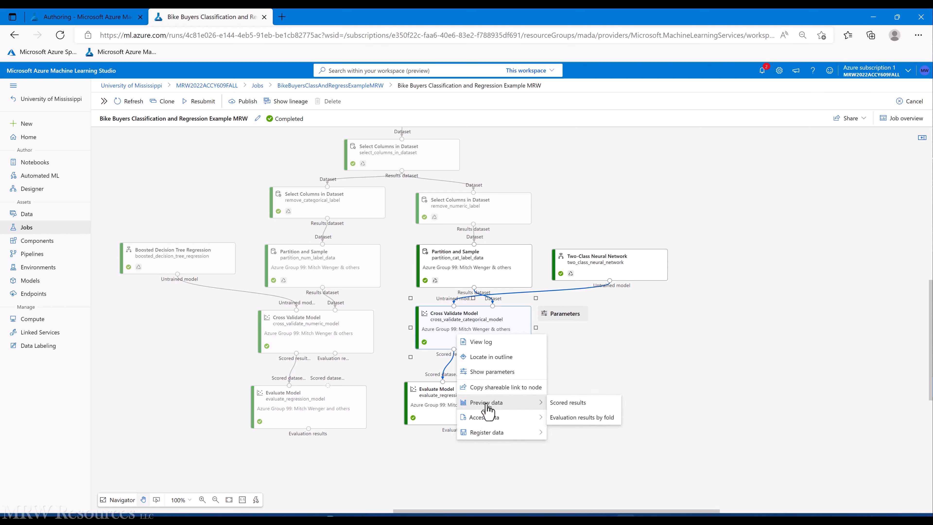
left_click(562, 402)
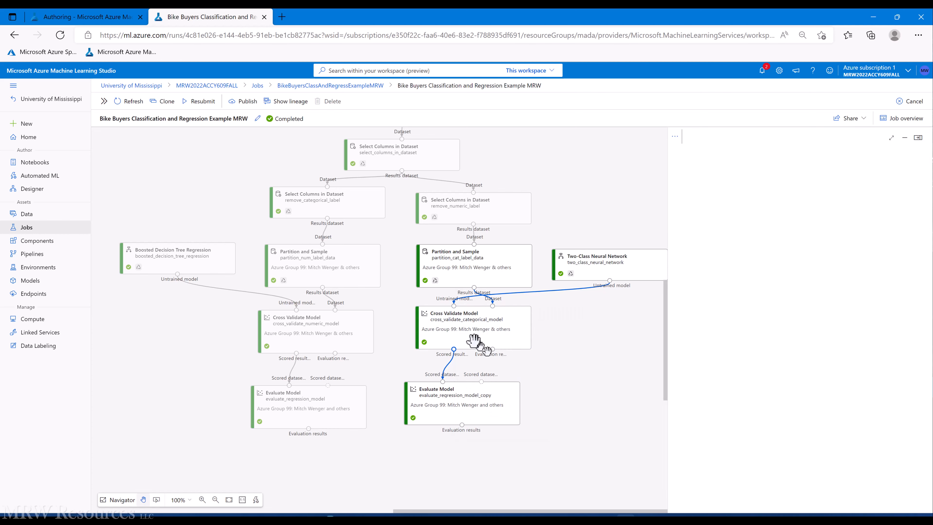
Step: Open the same Cross Validate Model's Evaluation results by fold preview
right_click(457, 329)
mouse_move(491, 402)
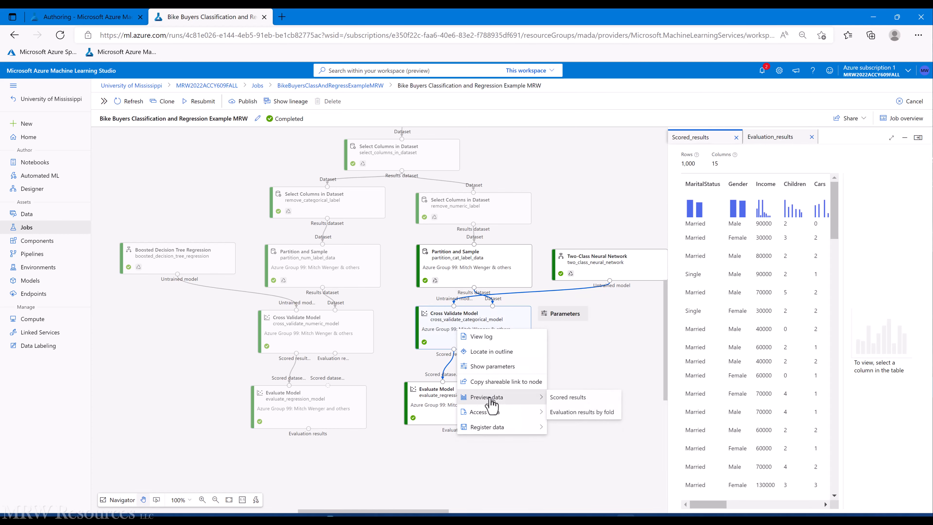
left_click(574, 412)
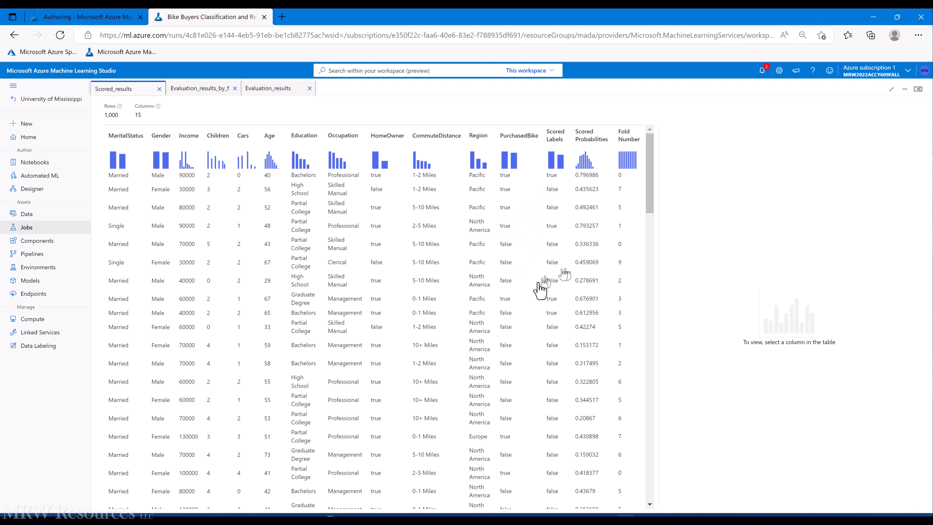
Step: Review the per-fold metrics, then close the Evaluation_results, Scored_results and per-fold previews
left_click(198, 90)
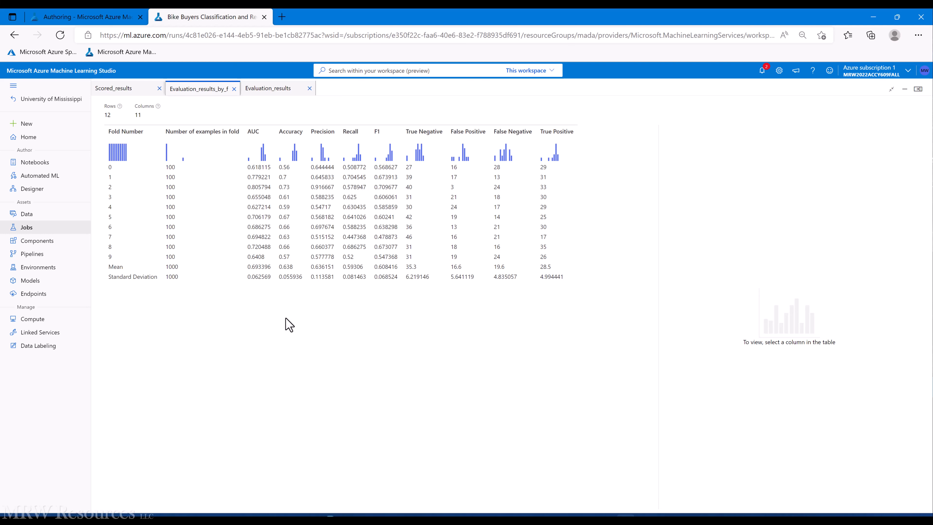
left_click(234, 89)
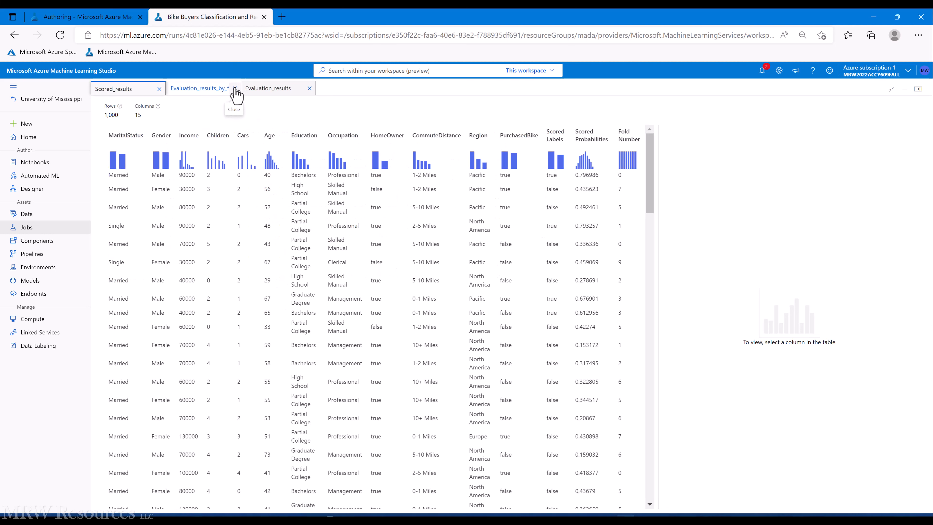
left_click(234, 89)
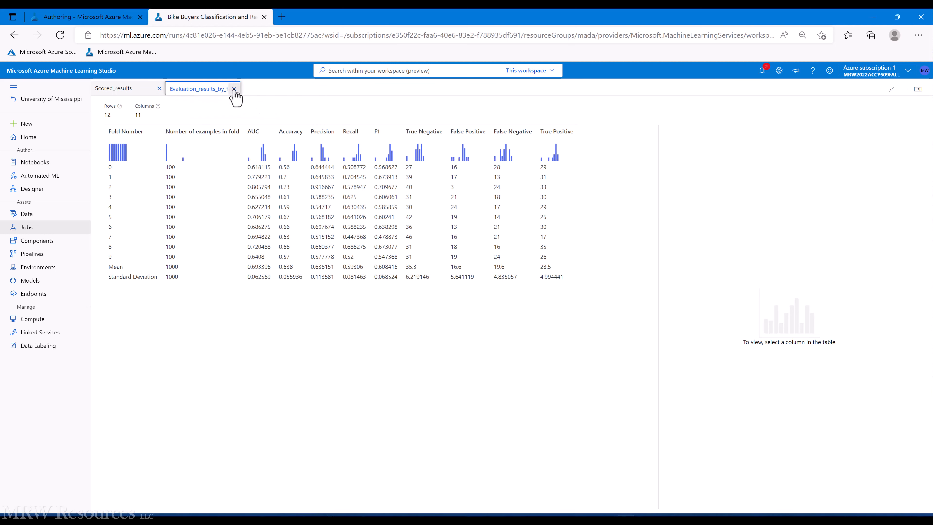
left_click(160, 89)
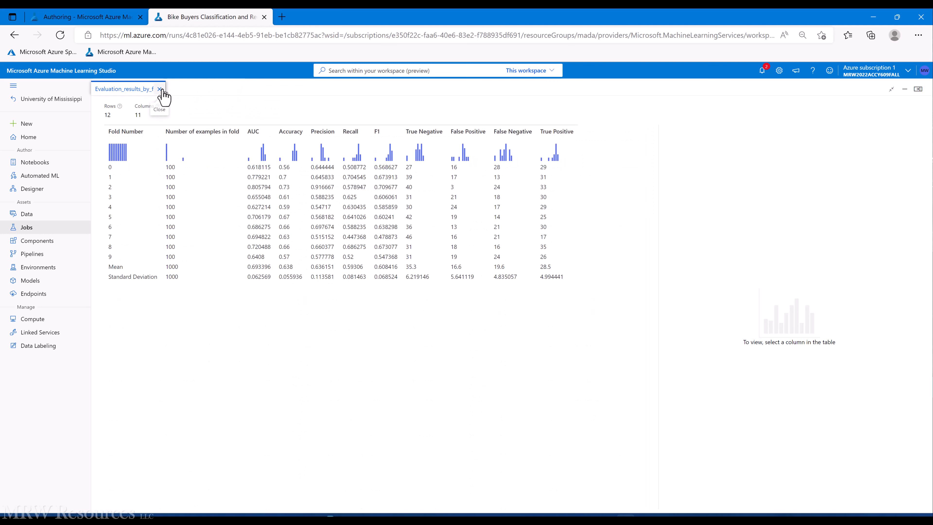
left_click(162, 92)
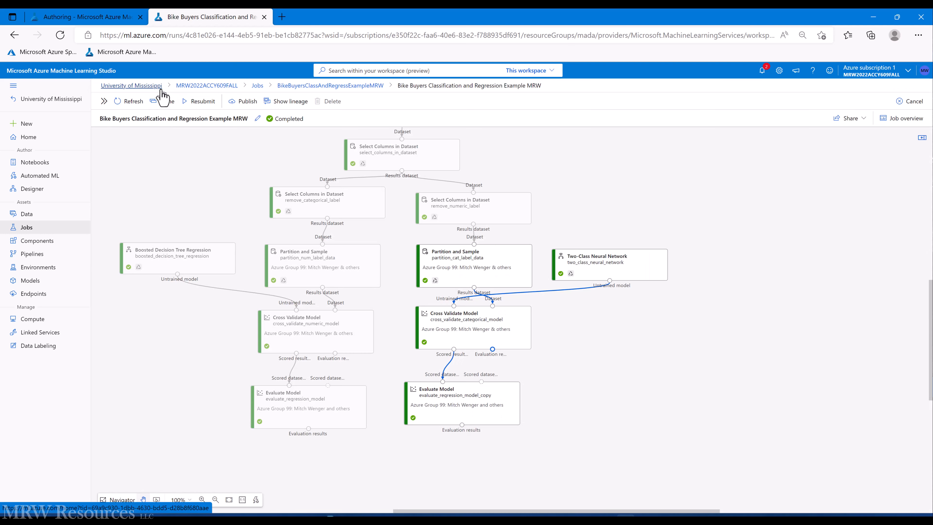
Step: Open Evaluate Model's evaluation results full page and select the AUC value 0.689
right_click(468, 413)
mouse_move(441, 466)
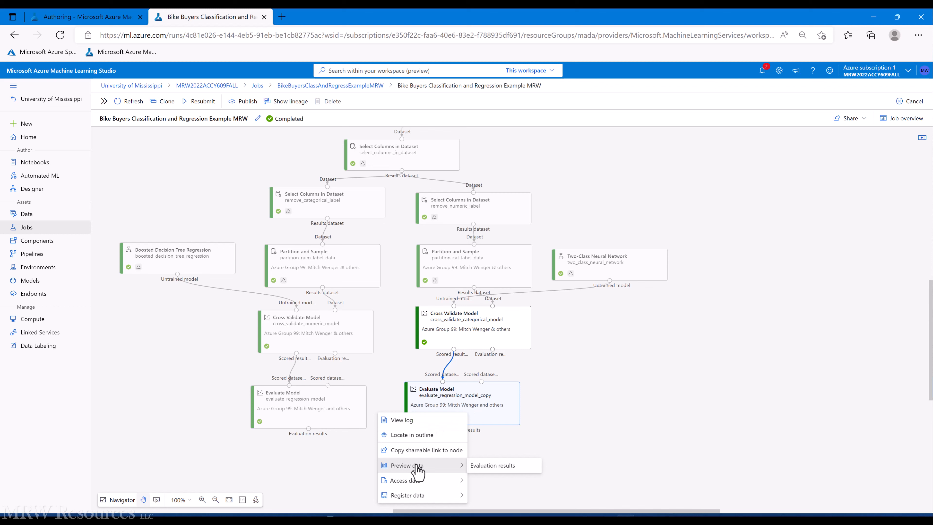
left_click(477, 466)
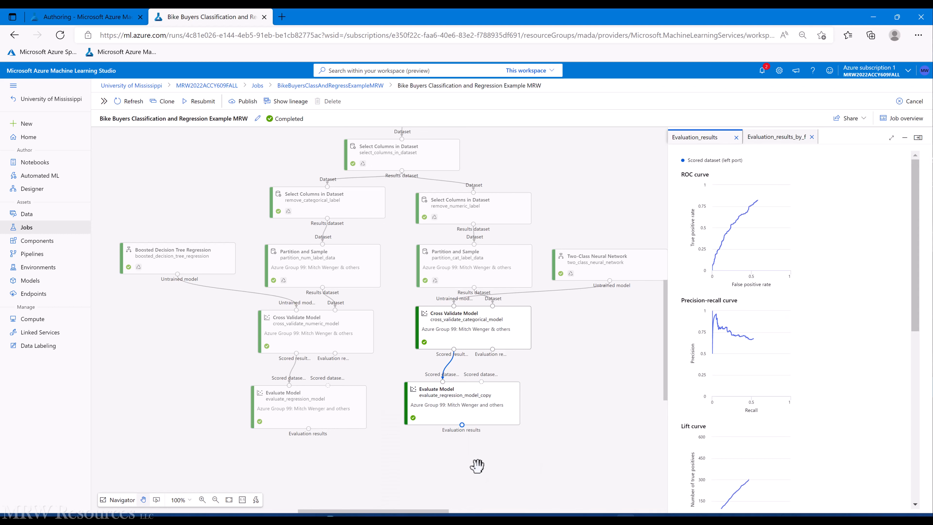
left_click(891, 138)
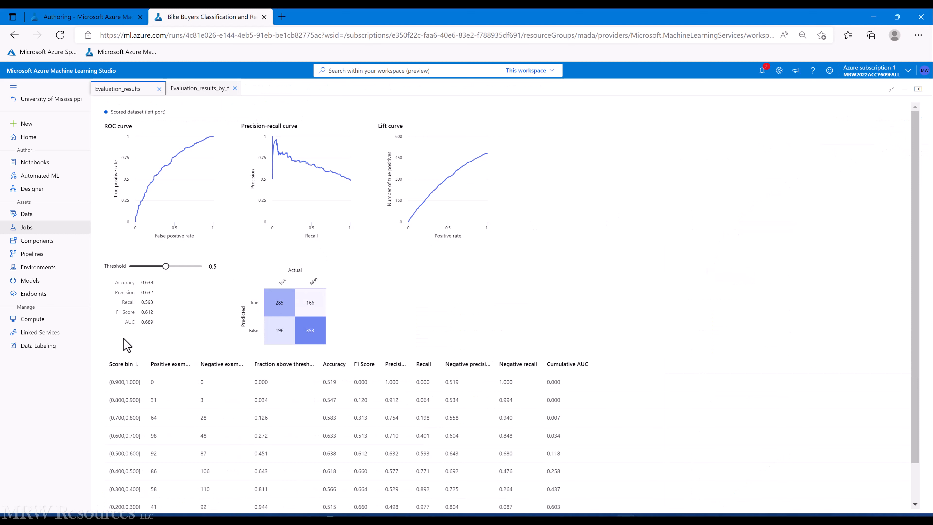
double_click(147, 321)
key("alt+Tab")
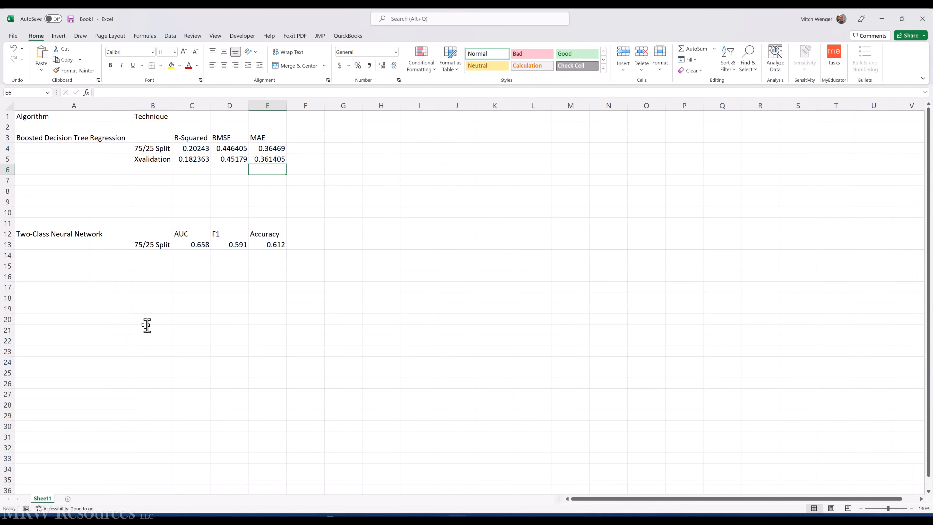
Step: Enter the cross-validation AUC 0.689 in cell C14
left_click(184, 255)
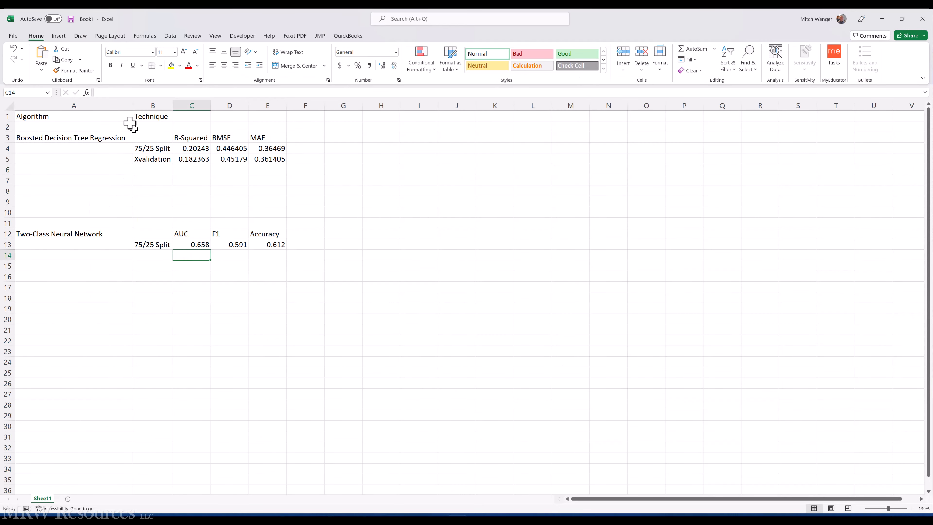
left_click(124, 95)
type("0.689")
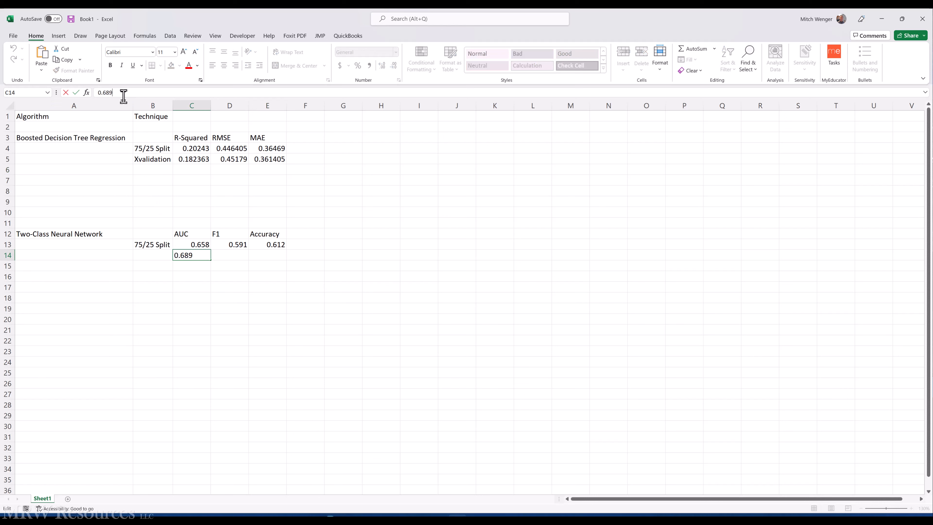
key("ctrl+Return")
Step: Copy the Xvalidation label from B5 into B14
left_click(149, 163)
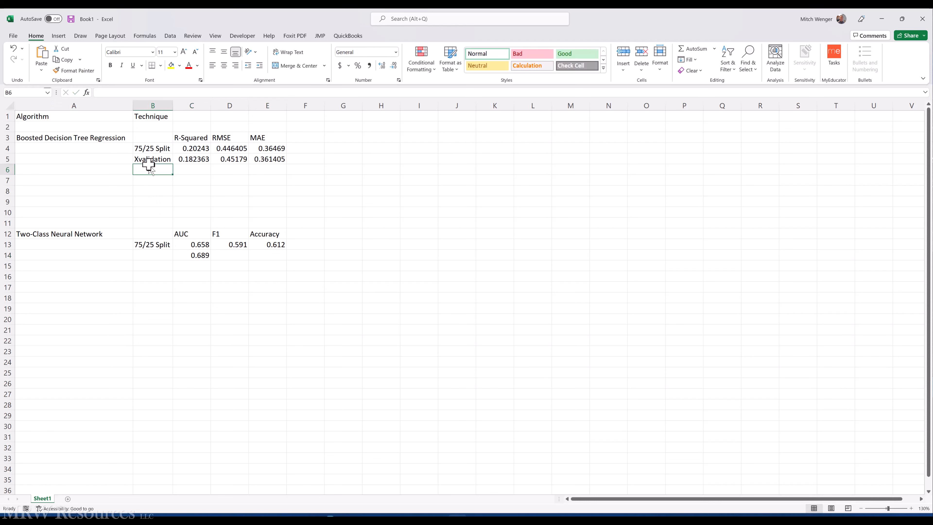
key("ctrl+c")
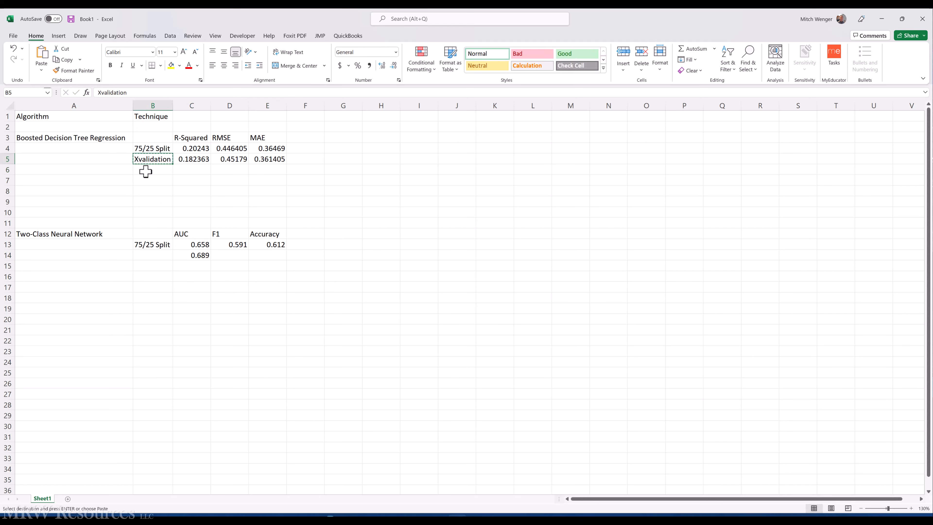
key("Down")
key("Down")
key("Down")
key("Down")
key("Down")
key("Down")
key("Down")
key("Down")
key("Down")
key("Down")
key("Up")
key("Return")
Step: Bring the F1 score 0.612 from the Azure results into cell D14
key("alt+Tab")
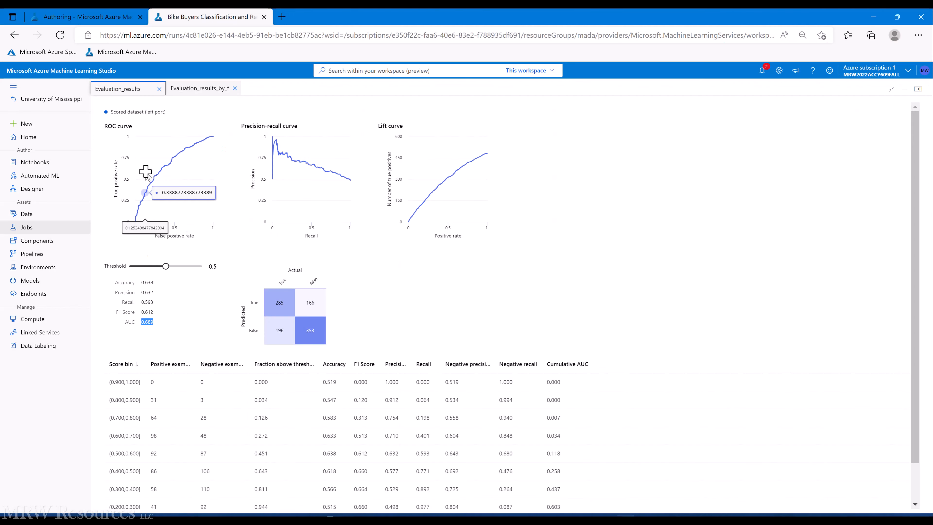
double_click(148, 320)
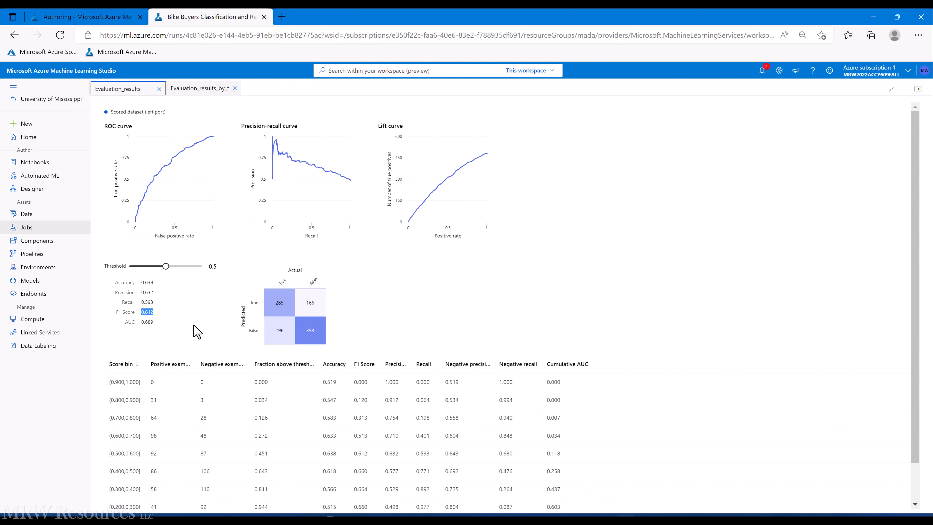
key("alt+Tab")
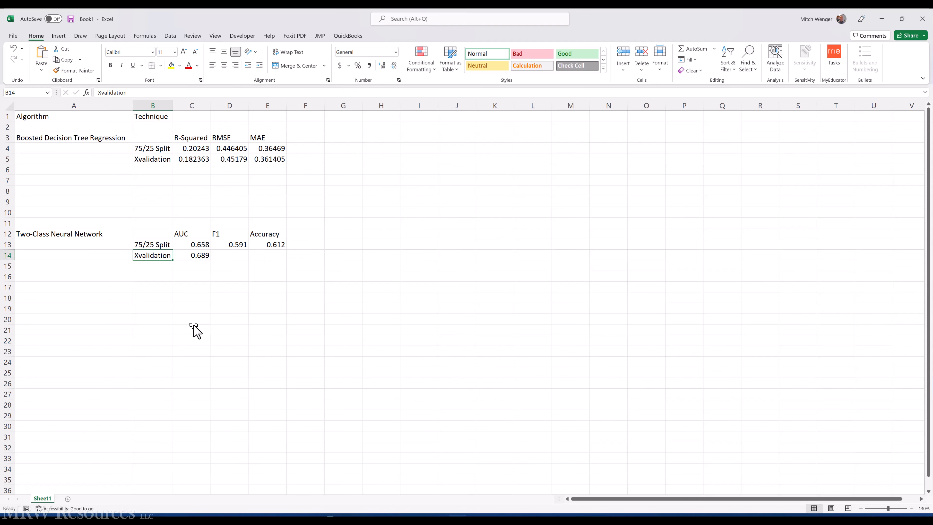
left_click(232, 255)
key("ctrl+v")
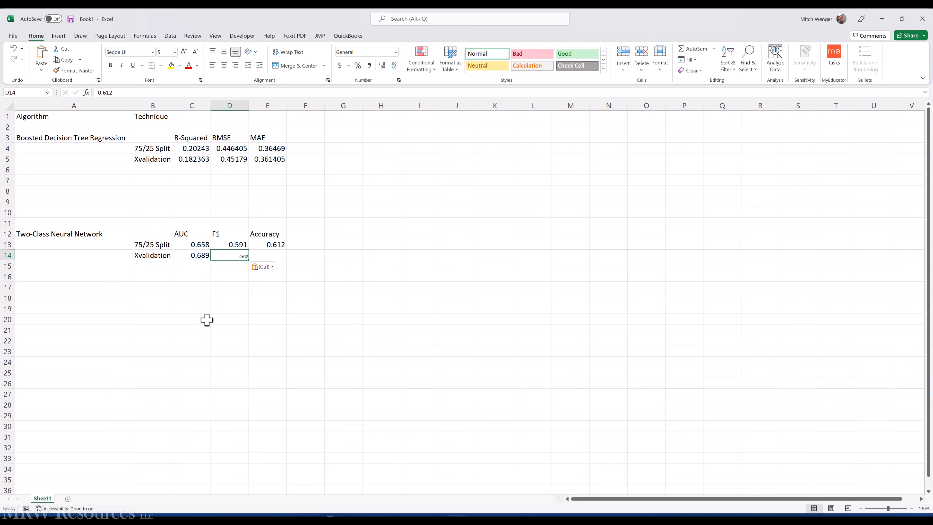
key("Escape")
key("ctrl+z")
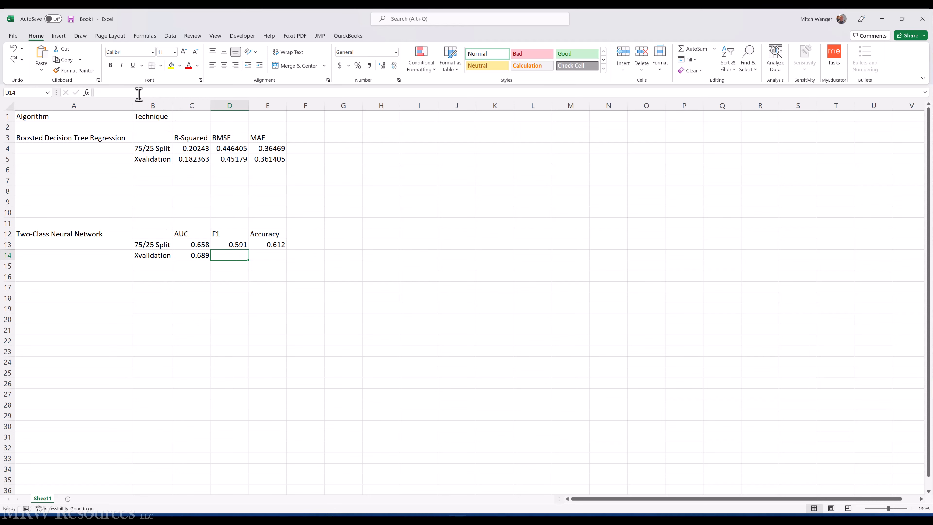
left_click(139, 94)
key("ctrl+v")
key("ctrl+Return")
Step: Enter the accuracy 0.638 from the Azure results in cell E14
key("alt+Tab")
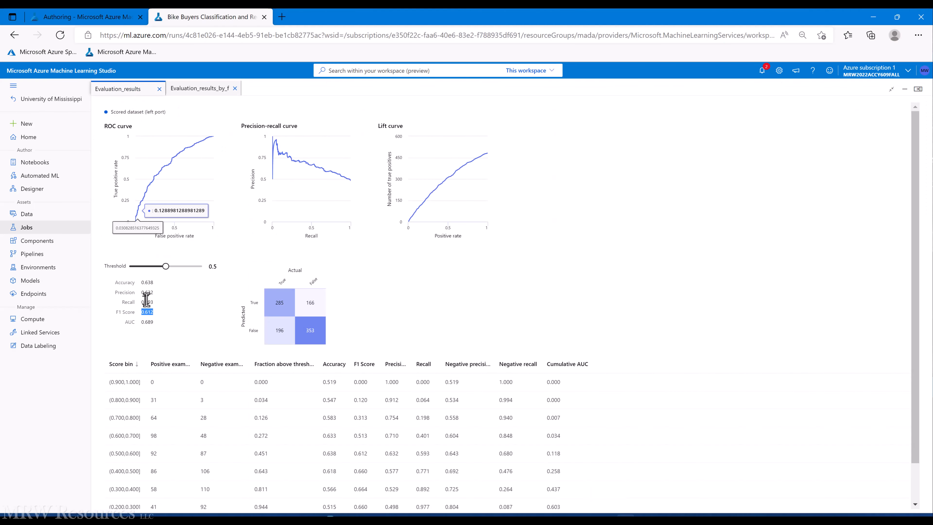
double_click(149, 283)
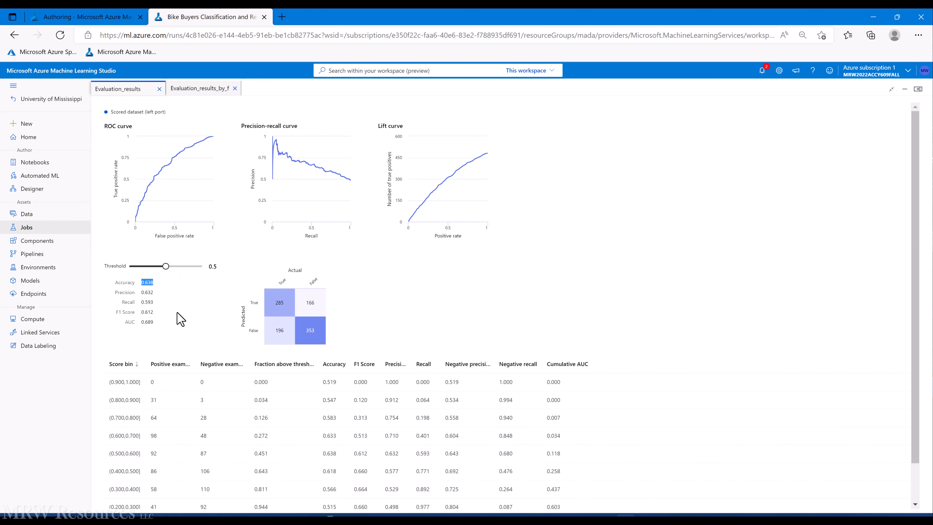
key("alt+Tab")
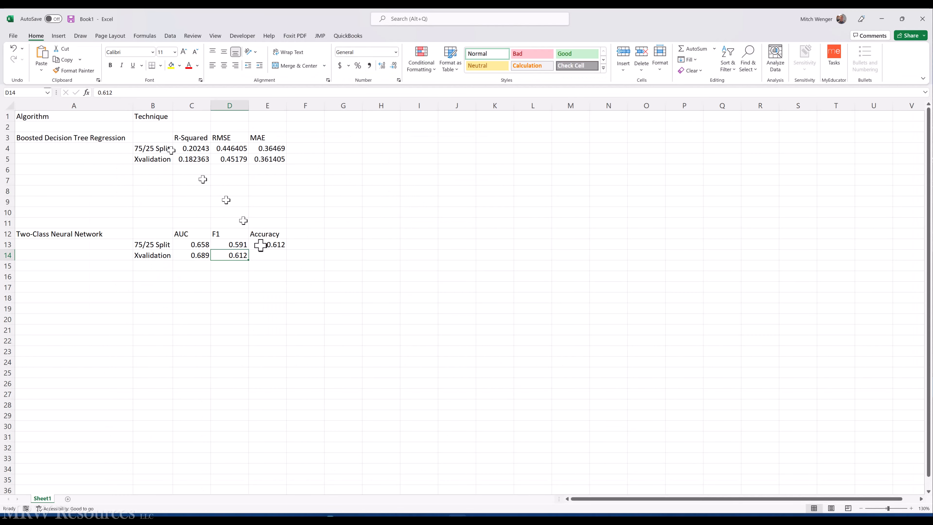
left_click(275, 254)
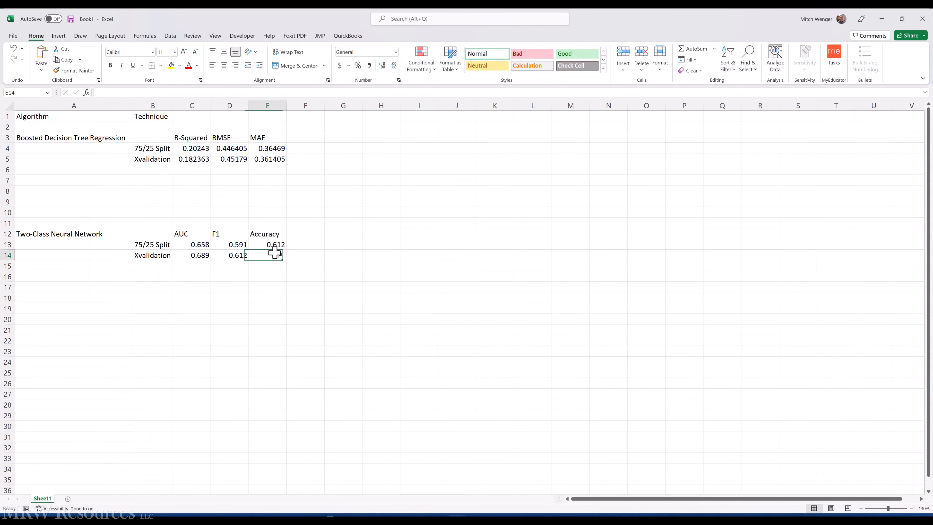
left_click(130, 92)
type("0.638")
key("ctrl+Return")
Step: Check the completed rows, then return to Azure and close the evaluation results preview
left_click(197, 268)
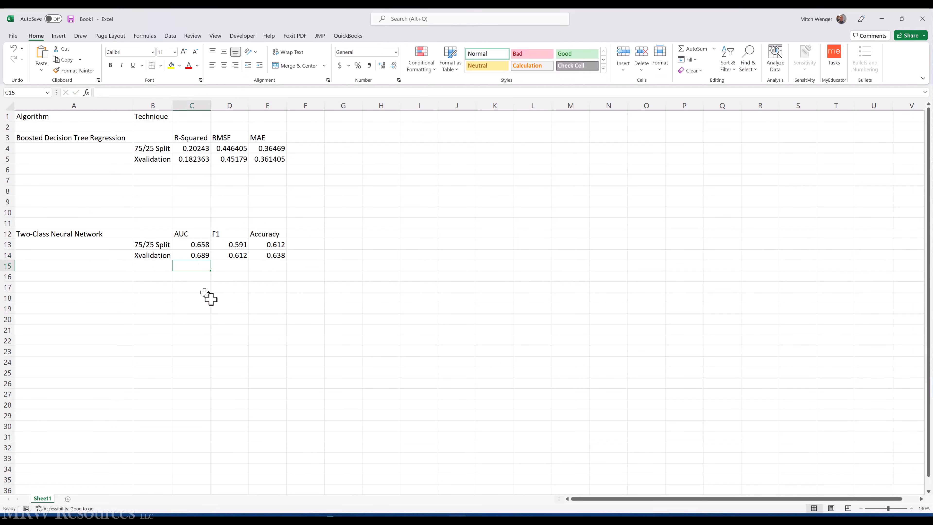
key("Right")
key("Right")
key("Up")
key("Up")
key("Left")
key("Left")
key("Left")
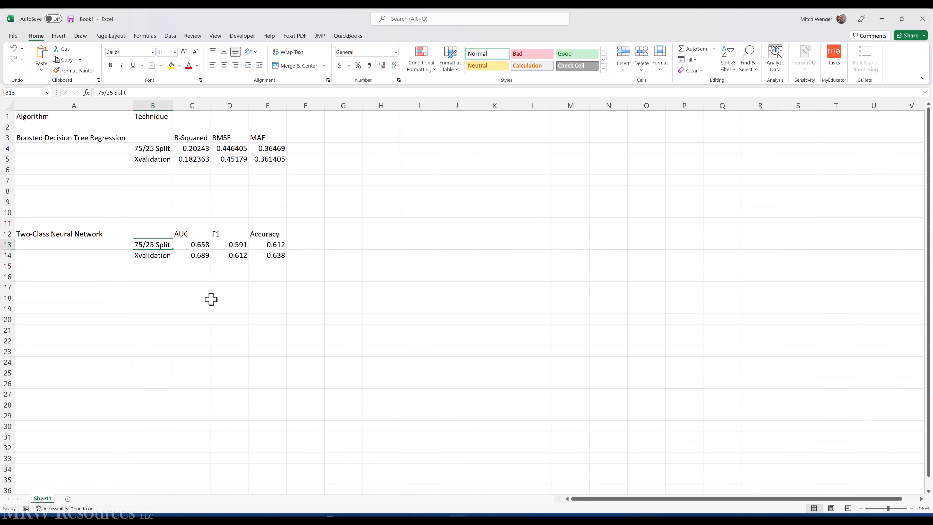
key("alt+Tab")
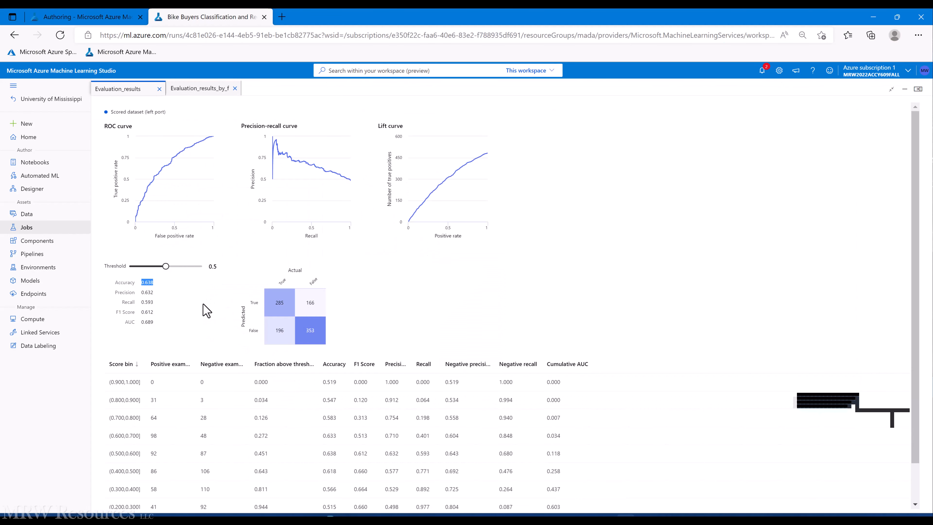
left_click(159, 90)
Step: Close the per-fold preview and inspect the Cross Validate Model's parameters on the graph
left_click(160, 89)
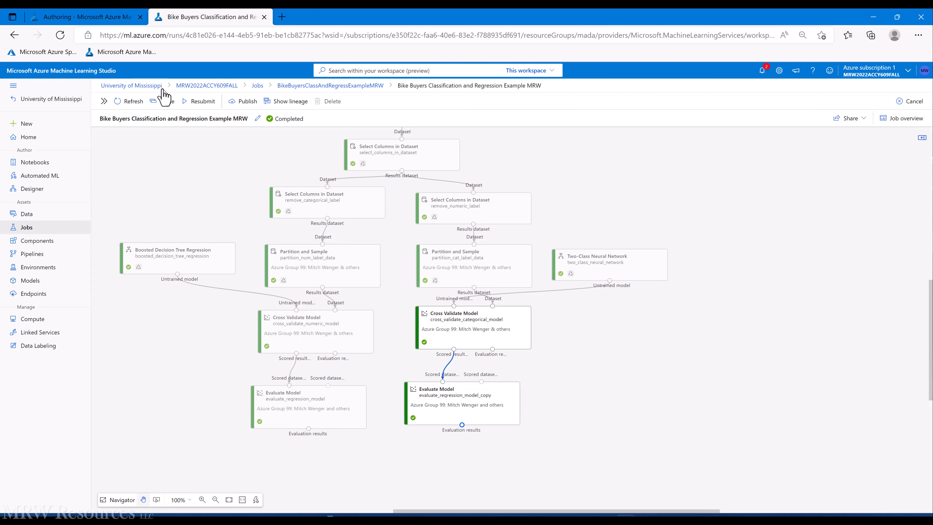
left_click(559, 315)
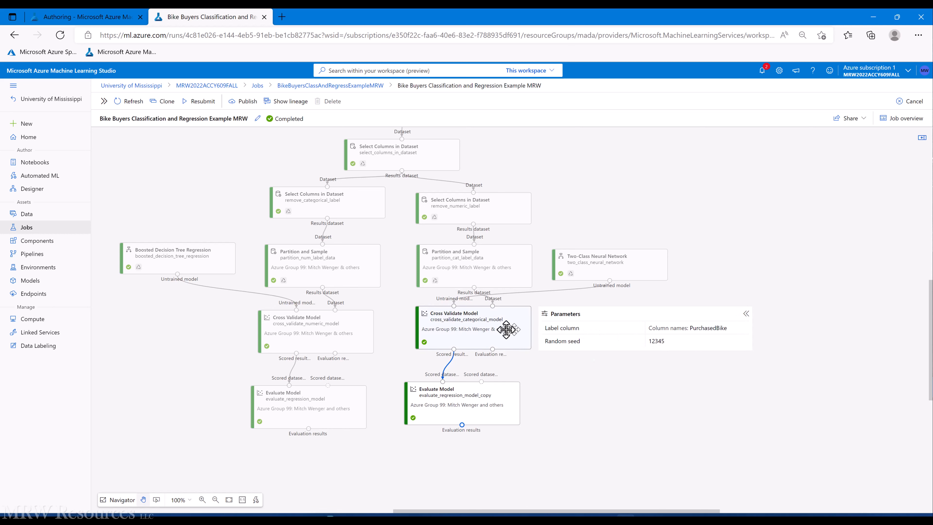
left_click(747, 311)
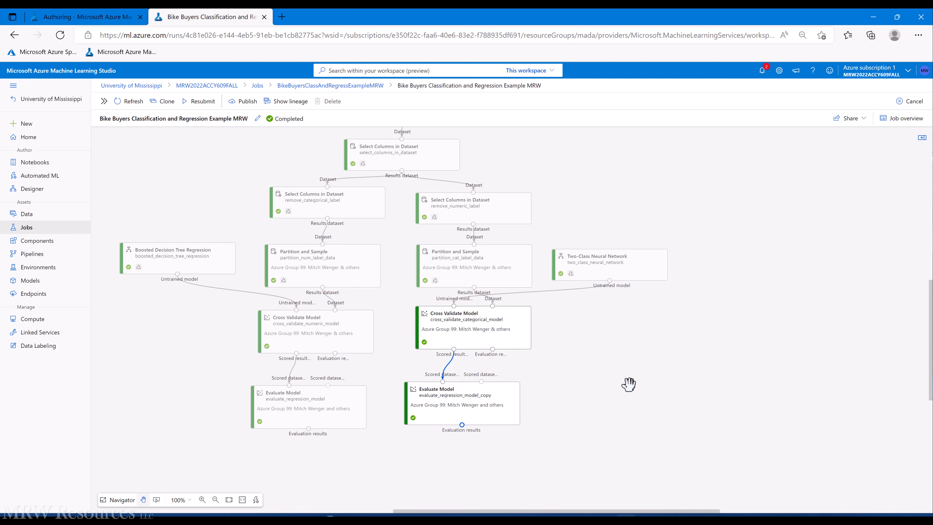